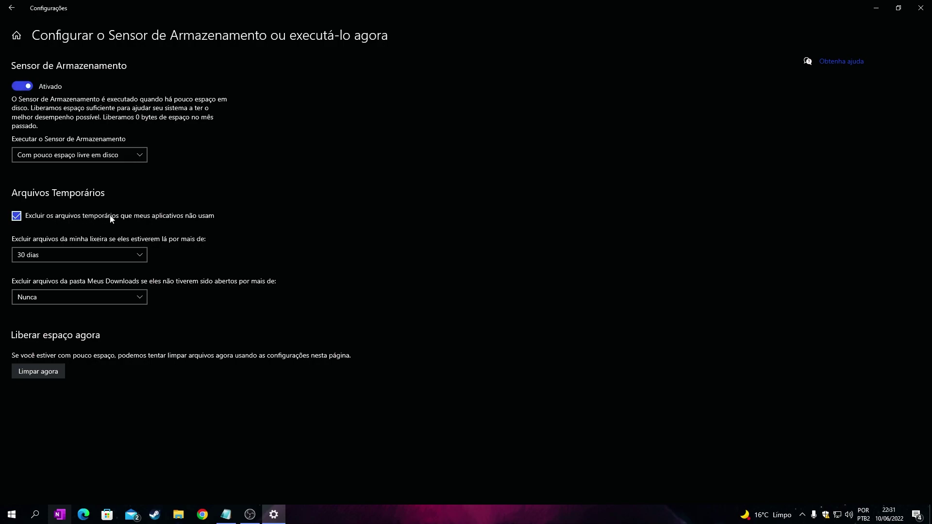
- Try a 14-day deletion period for recycle bin files, and restore it to 30 dias
click(62, 254)
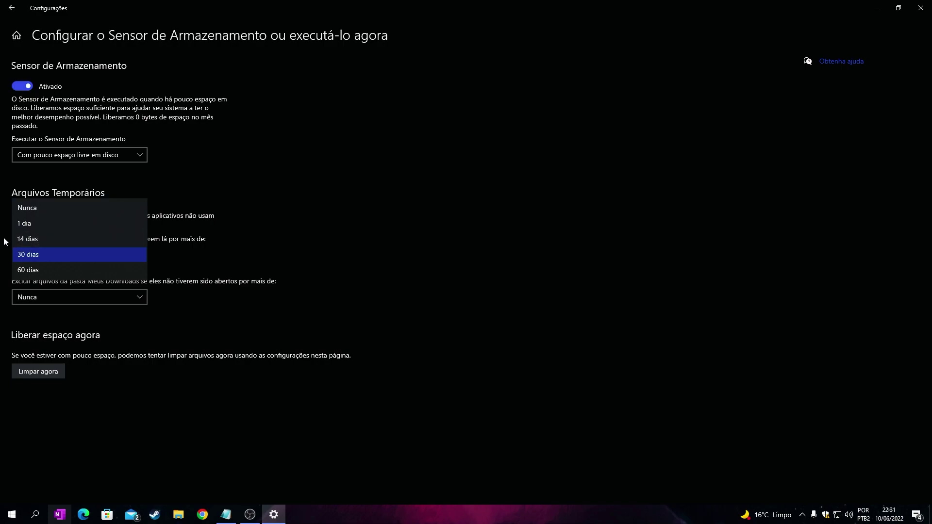
click(45, 240)
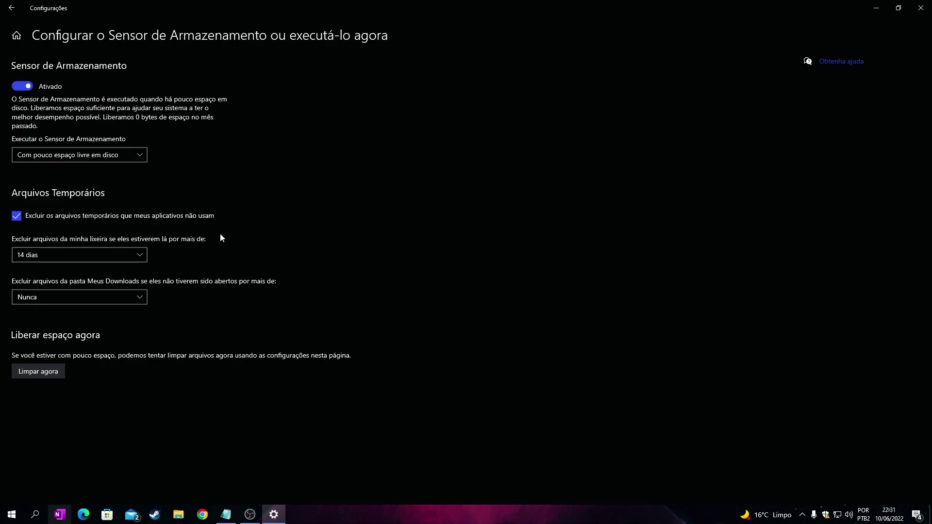
click(117, 255)
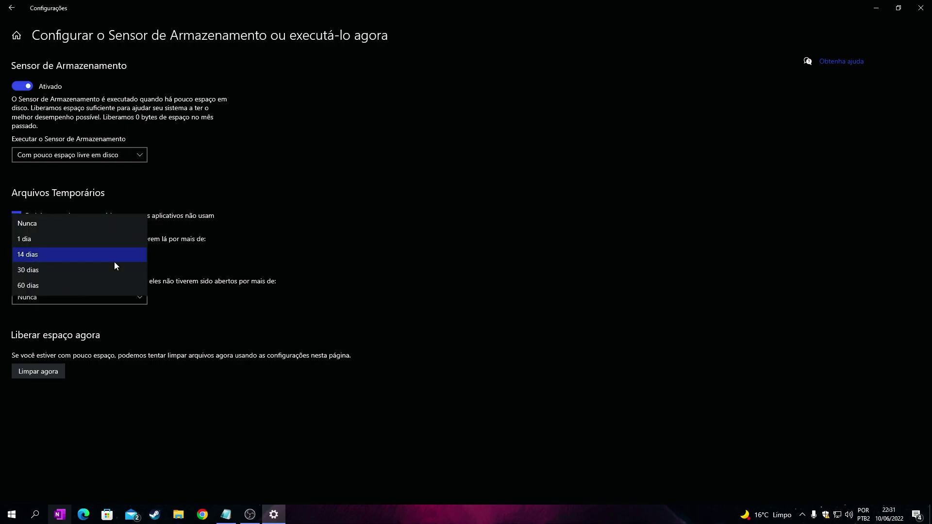
click(73, 270)
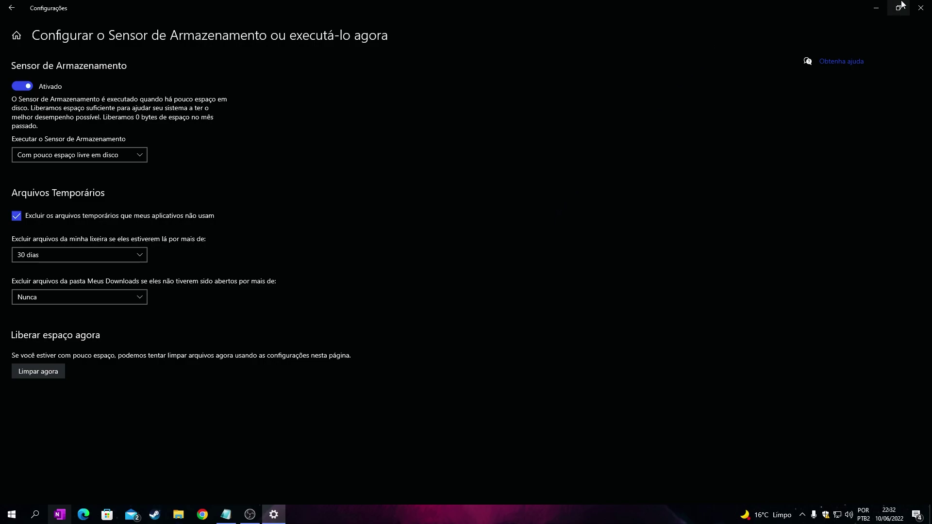
- Close the storage settings, search Windows for "modo de jogo" and open Configurações do Modo de Jogo
click(920, 8)
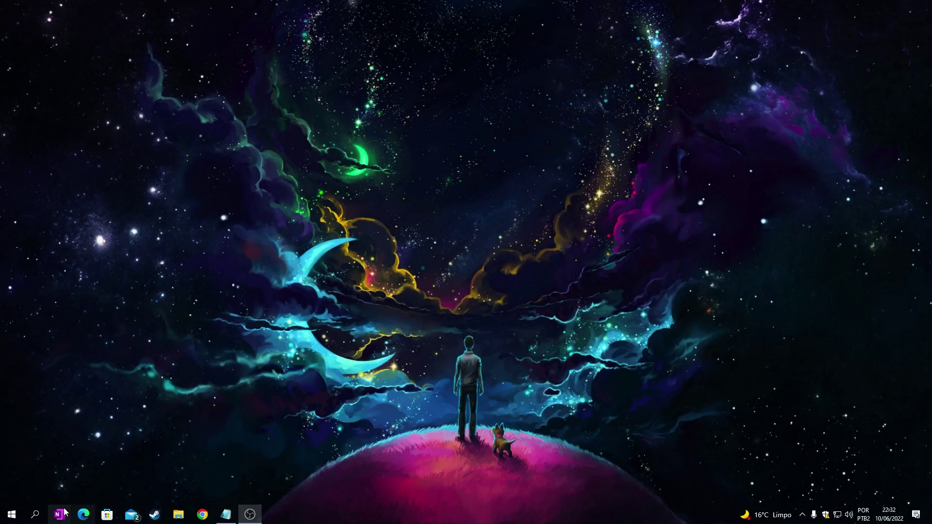
click(43, 511)
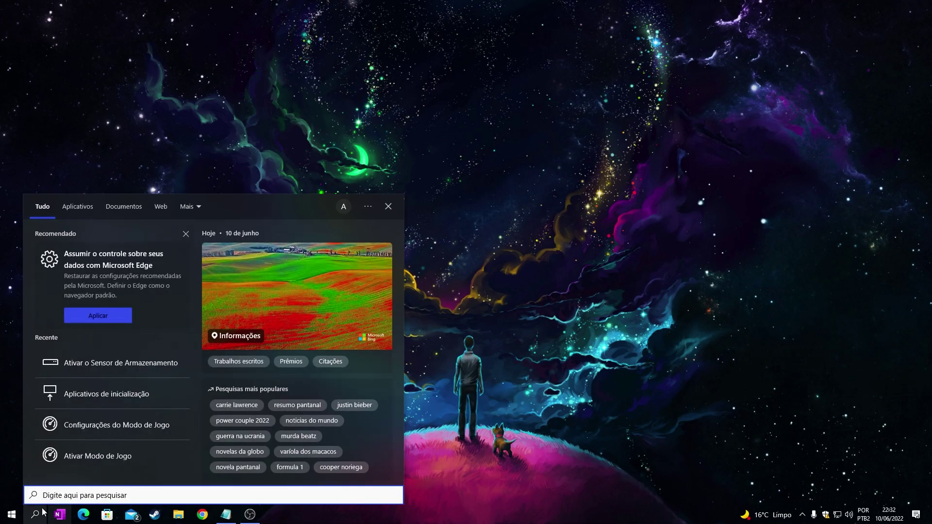
text(modo)
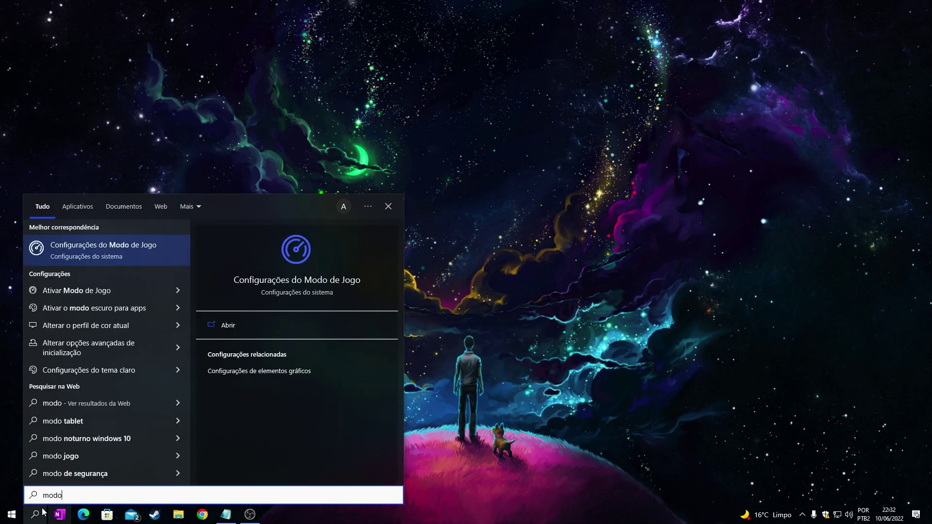
text( de jogo)
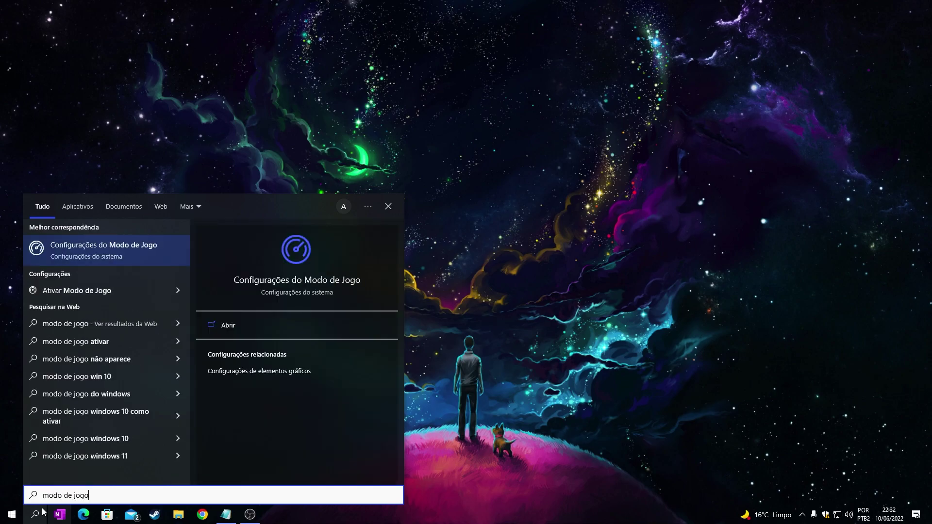
click(123, 246)
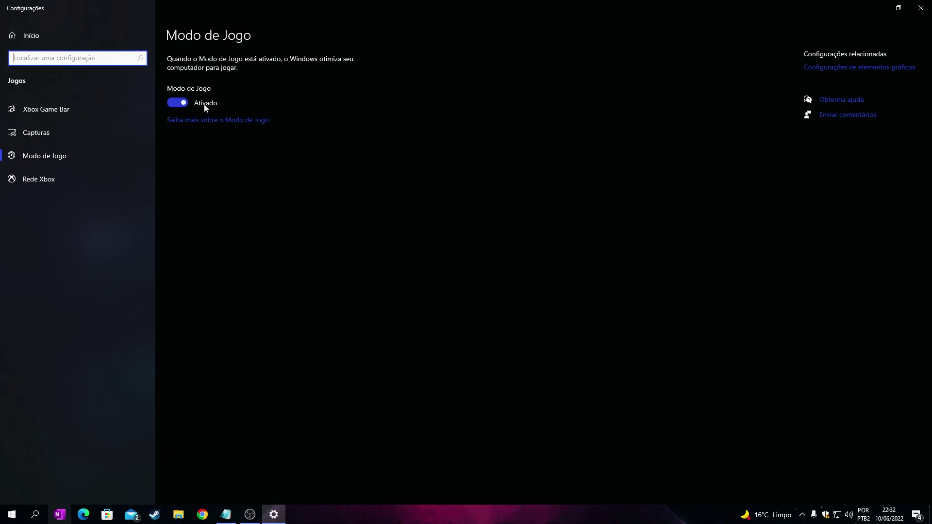
- Open the Capturas settings, turn background recording on to view its options, and turn it off again
click(94, 173)
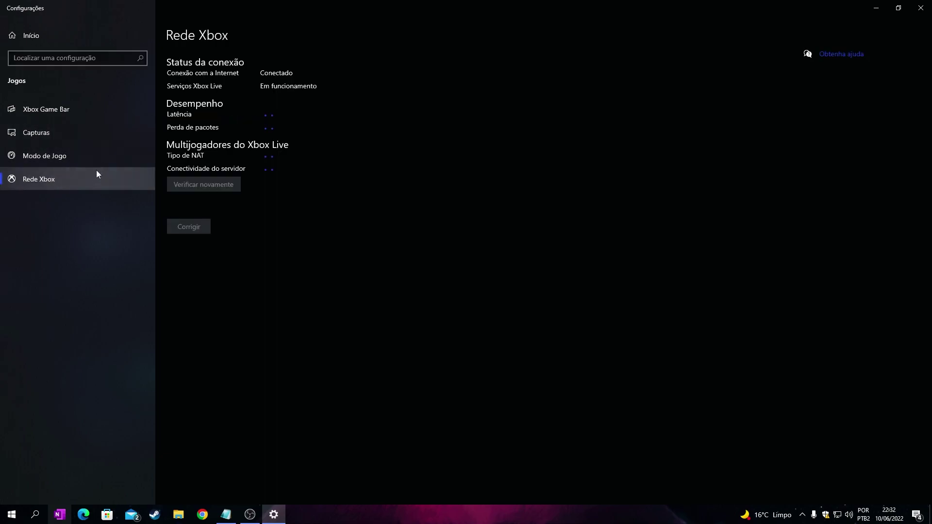
click(91, 129)
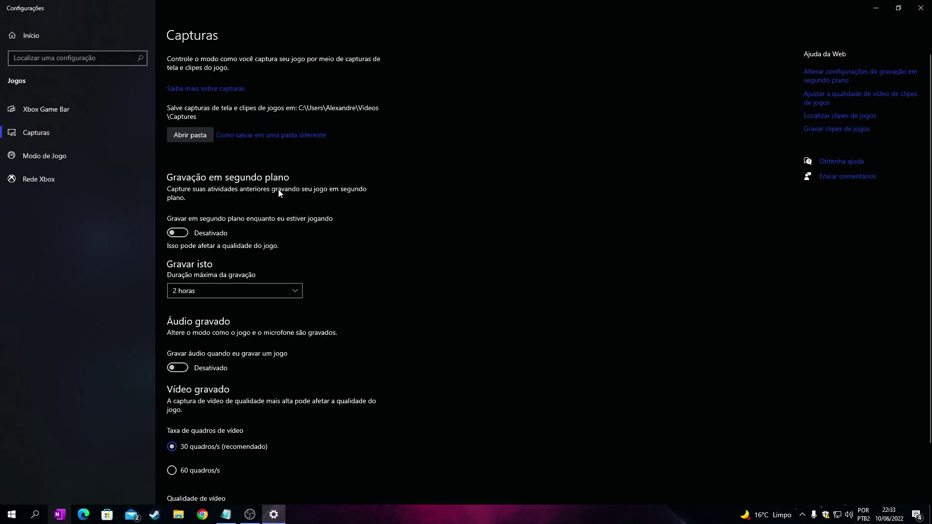
click(211, 233)
scroll(228, 238, down, 4)
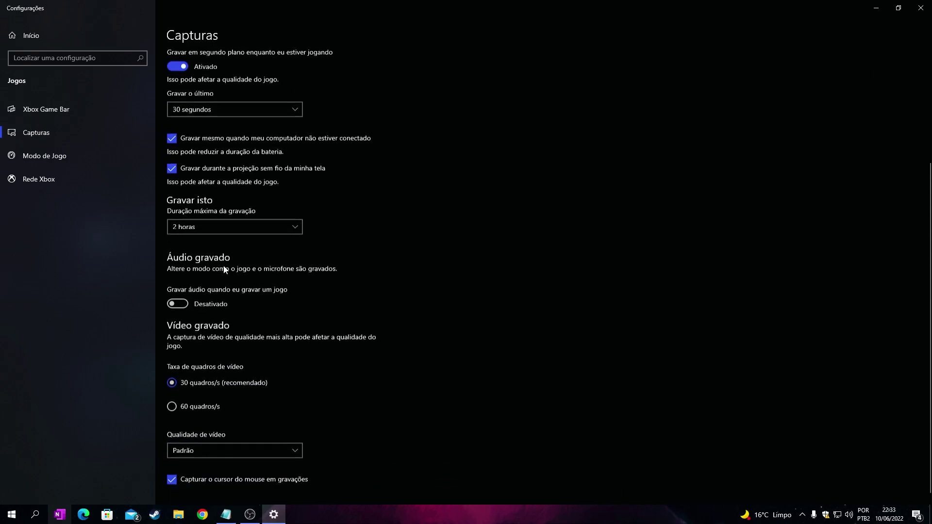
scroll(220, 238, up, 2)
scroll(221, 243, up, 2)
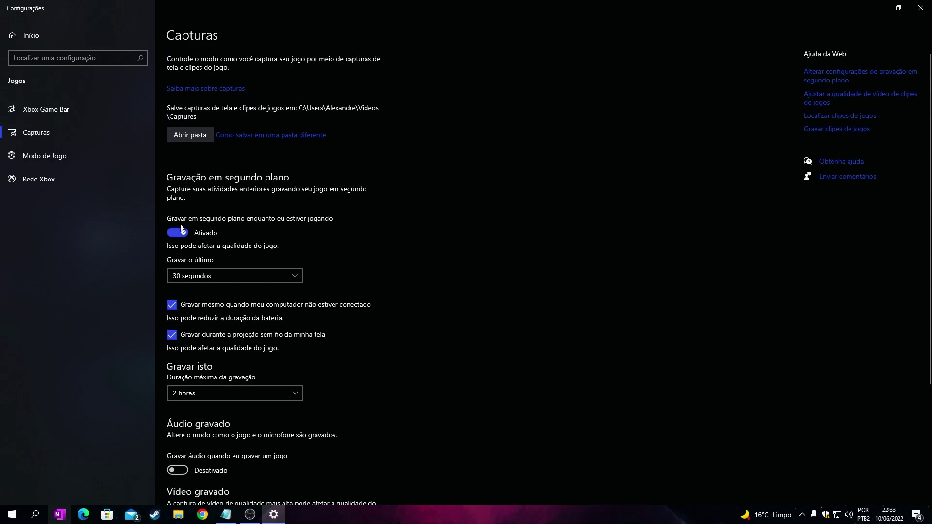
click(181, 231)
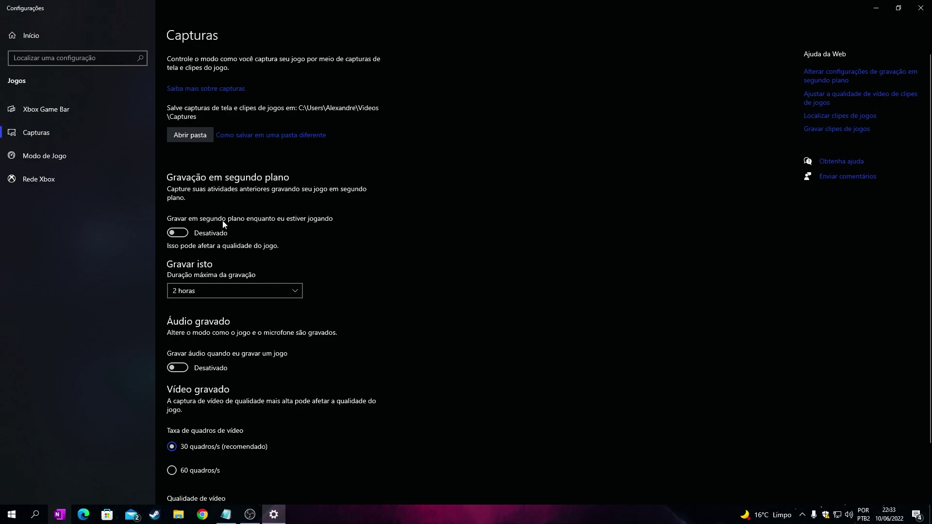
scroll(193, 210, down, 3)
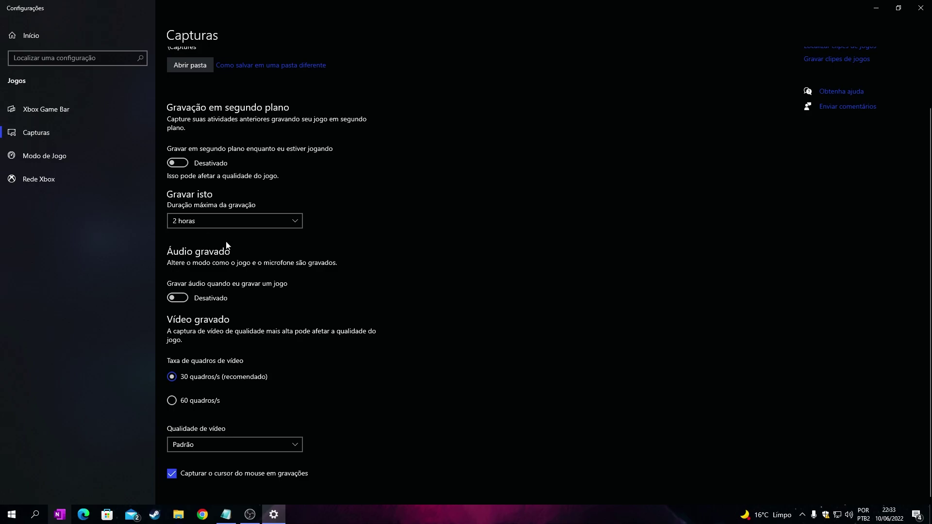
scroll(226, 245, up, 3)
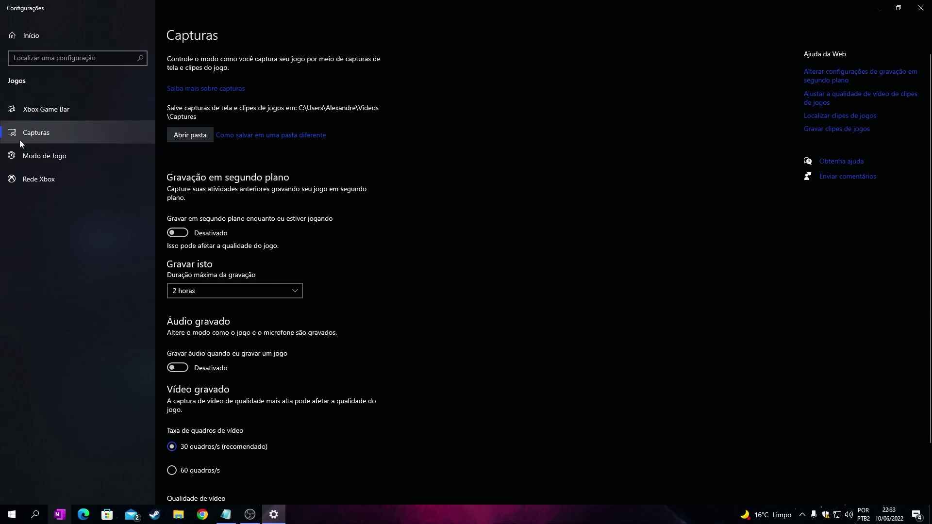
- Open the Xbox Game Bar settings, enable the Game Bar to view its options, and disable it again
click(68, 120)
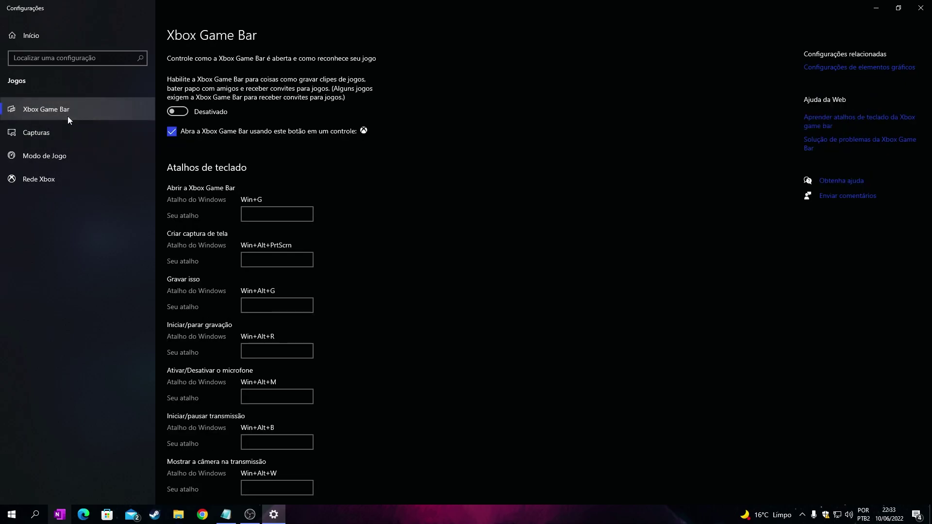
click(184, 113)
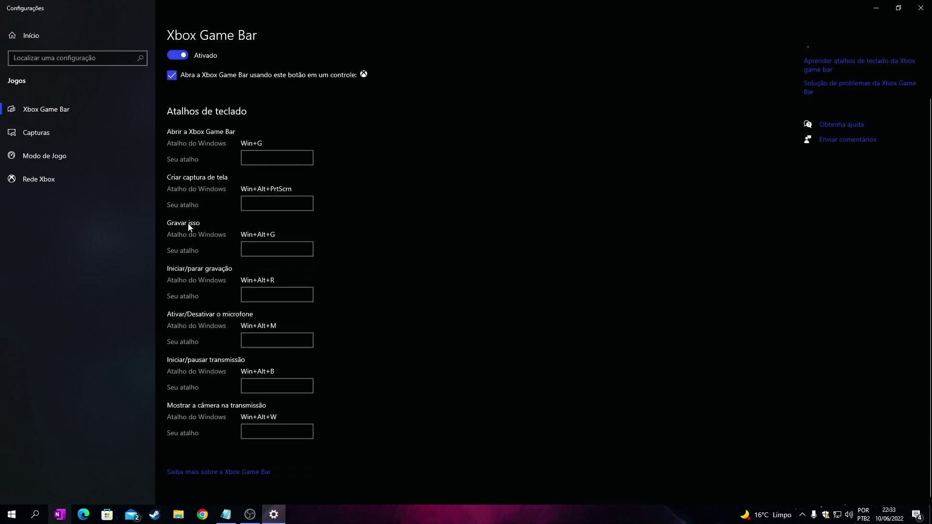
click(178, 116)
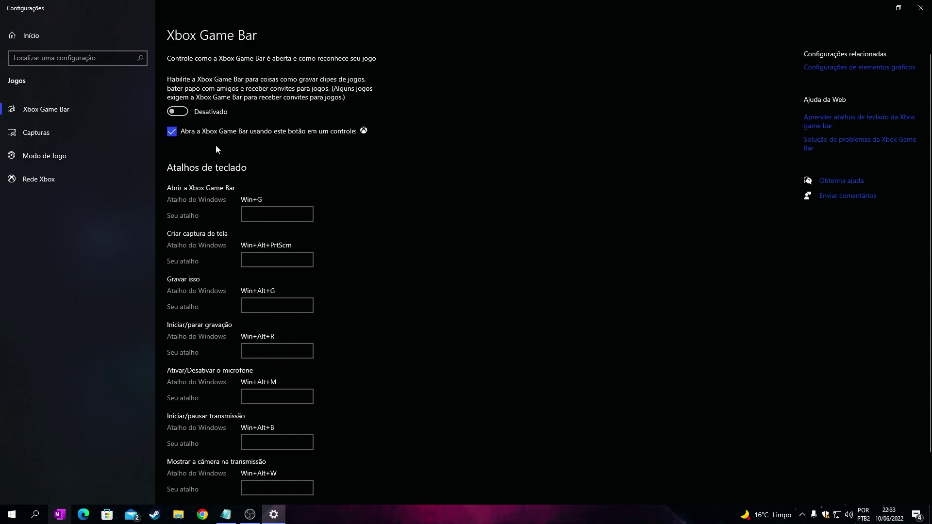
scroll(219, 226, down, 3)
scroll(220, 226, up, 3)
scroll(248, 180, down, 2)
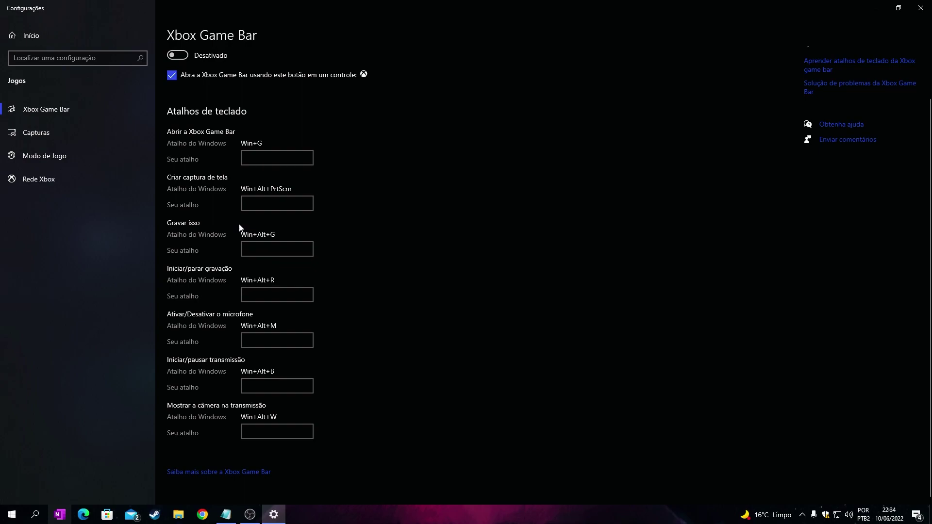
scroll(239, 227, up, 2)
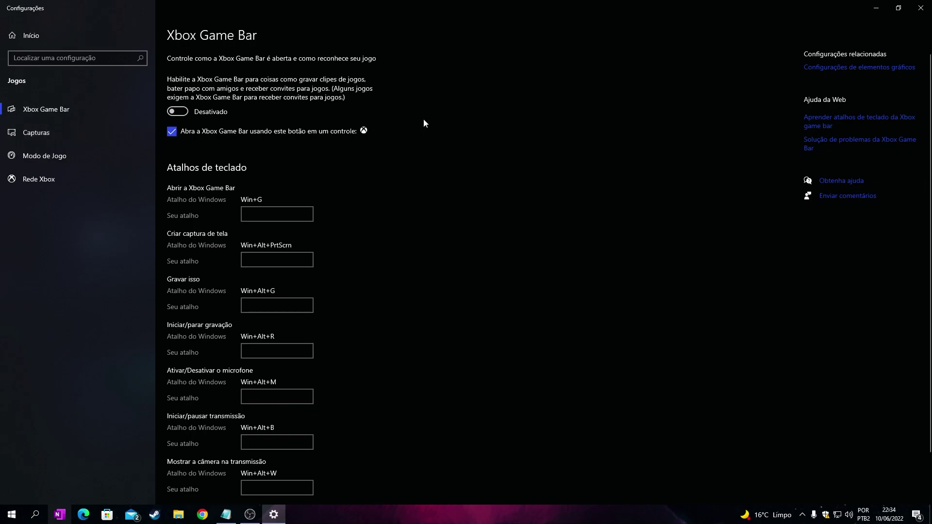
- Close the game settings, search Windows for "opções de ener" and open Configurações de energia e suspensão
click(921, 8)
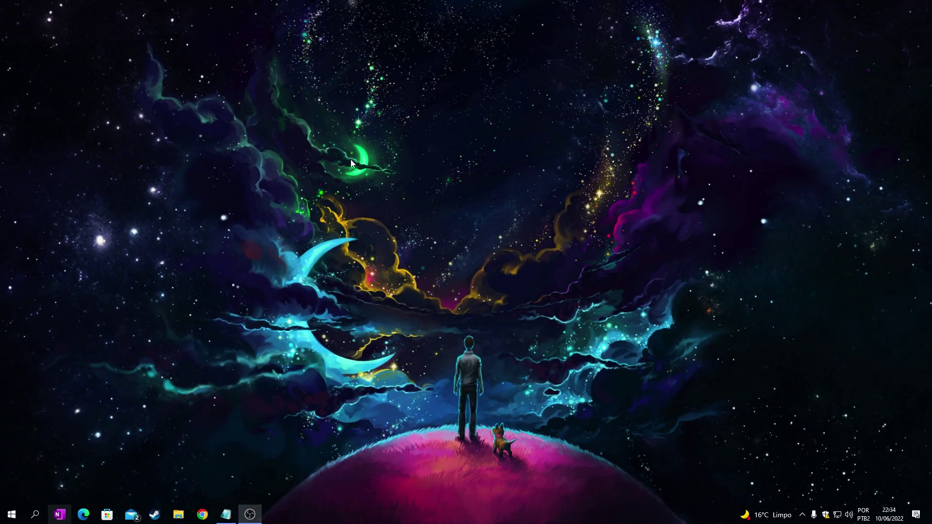
click(34, 514)
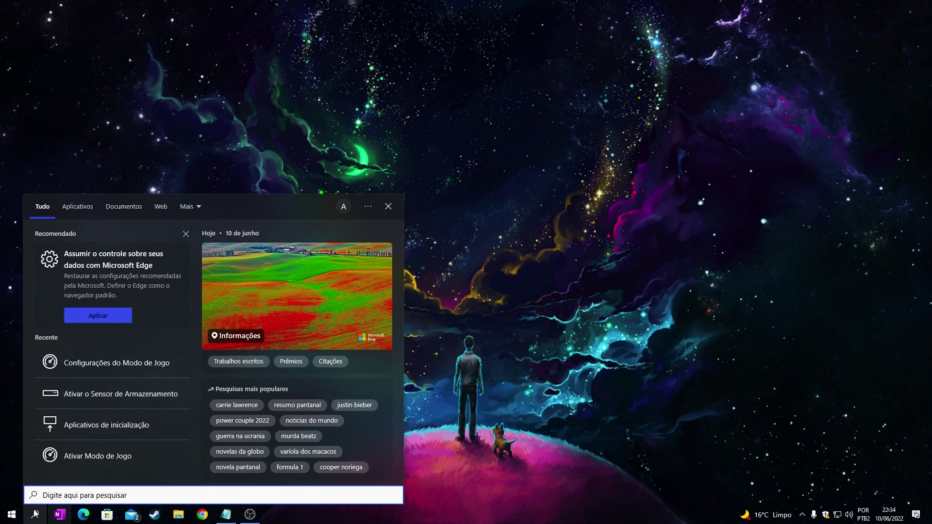
text(opç)
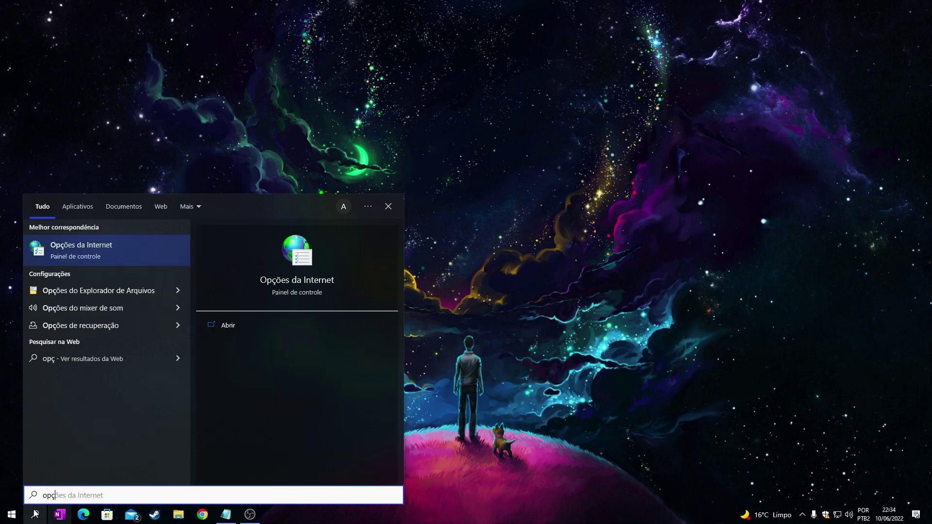
text(ões de ener)
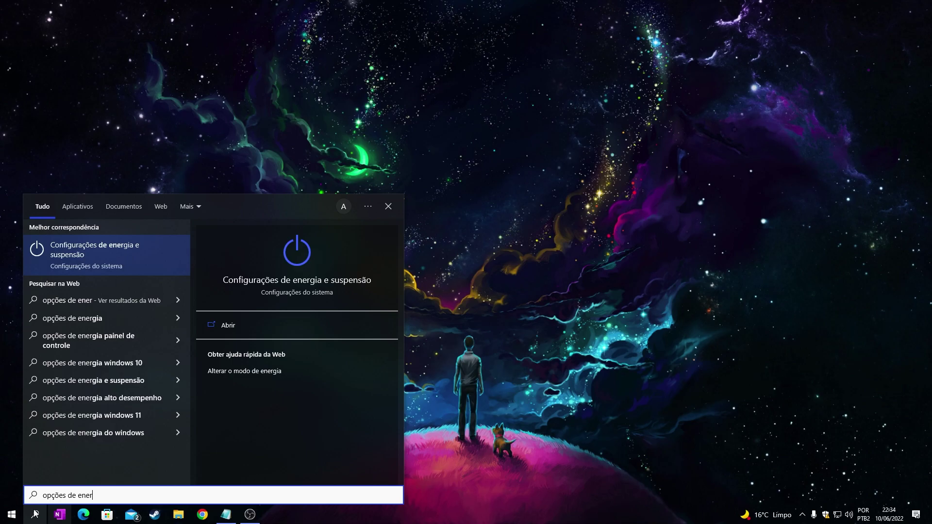
click(139, 247)
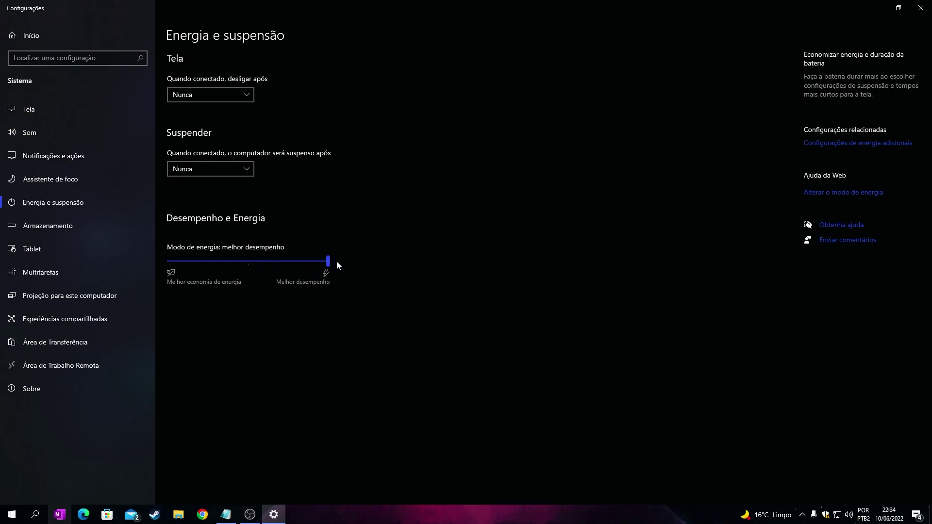
- Set the energy mode to Melhor desempenho and open the additional power settings in a maximized window
drag(221, 259, 426, 261)
click(827, 144)
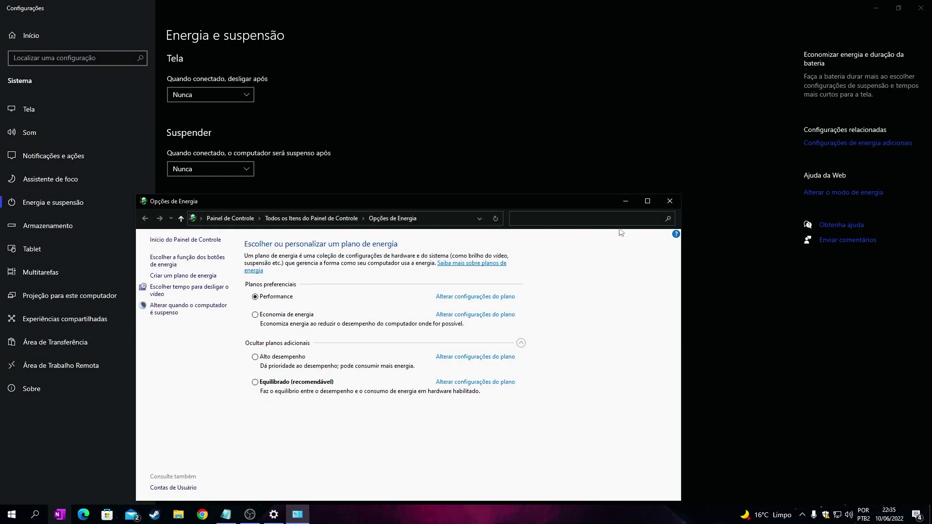
click(647, 201)
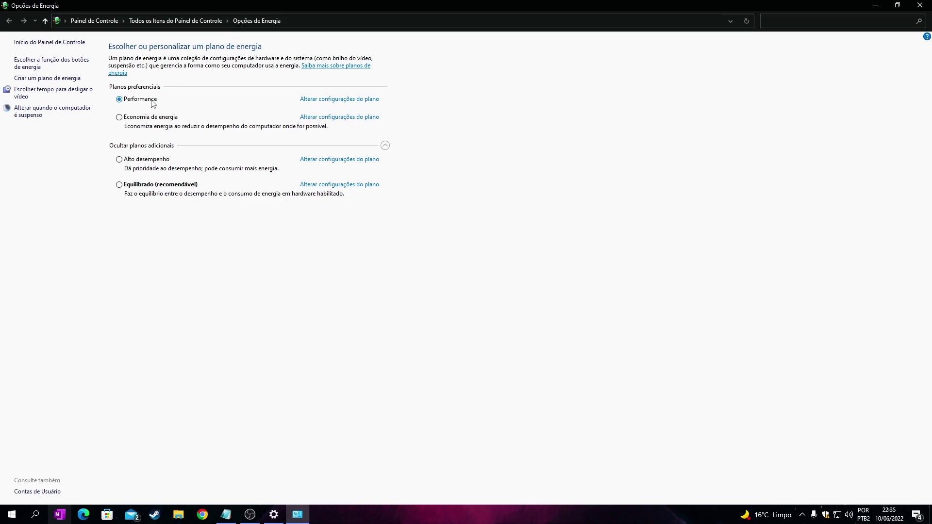
- Activate the Alto desempenho power plan and open its advanced power settings
click(166, 160)
click(314, 160)
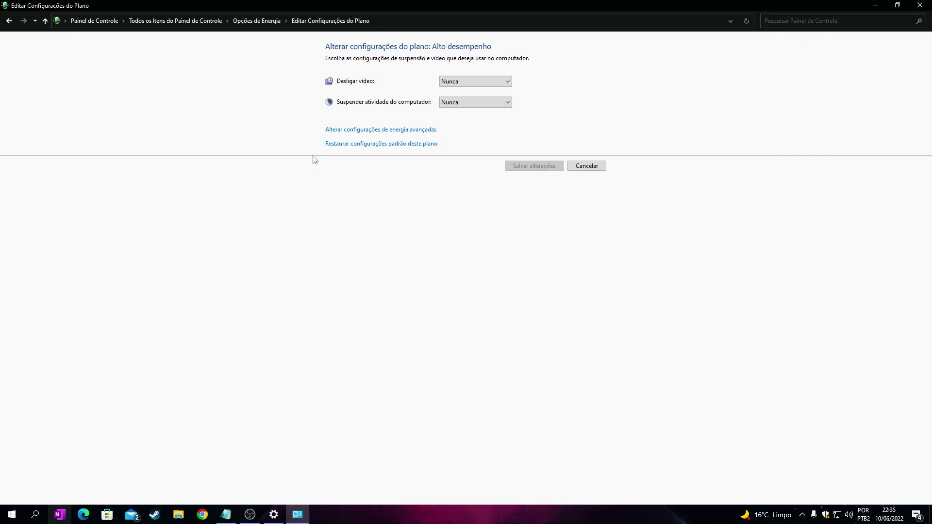
click(343, 134)
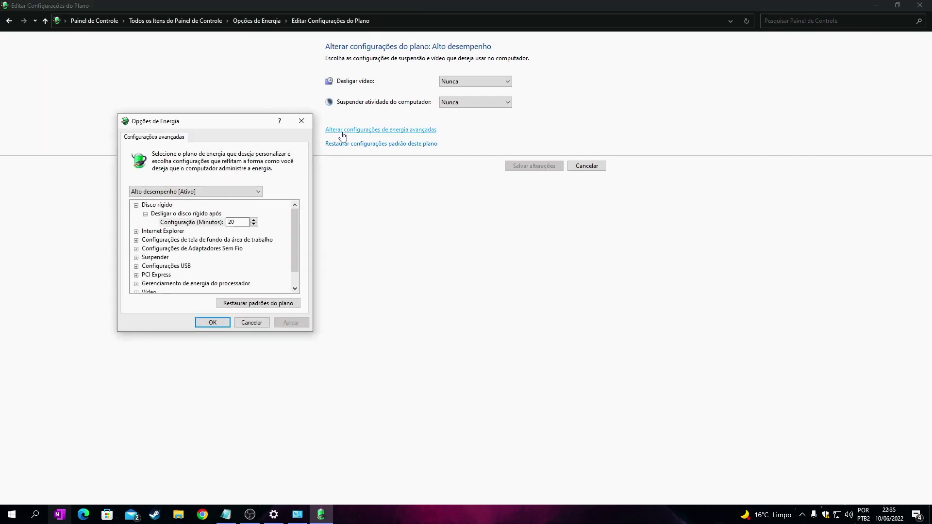
- Expand the processor power management settings and review the maximum and minimum performance states
scroll(194, 255, down, 1)
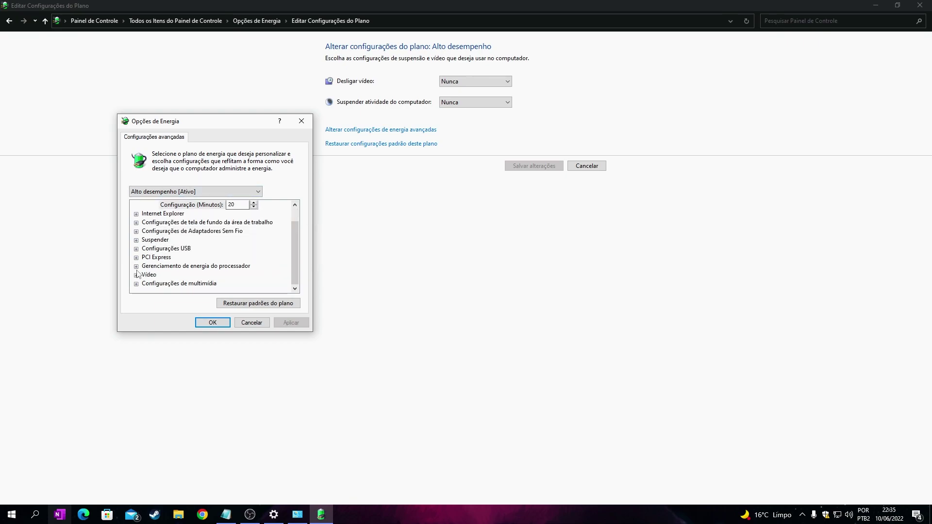
click(136, 266)
click(145, 275)
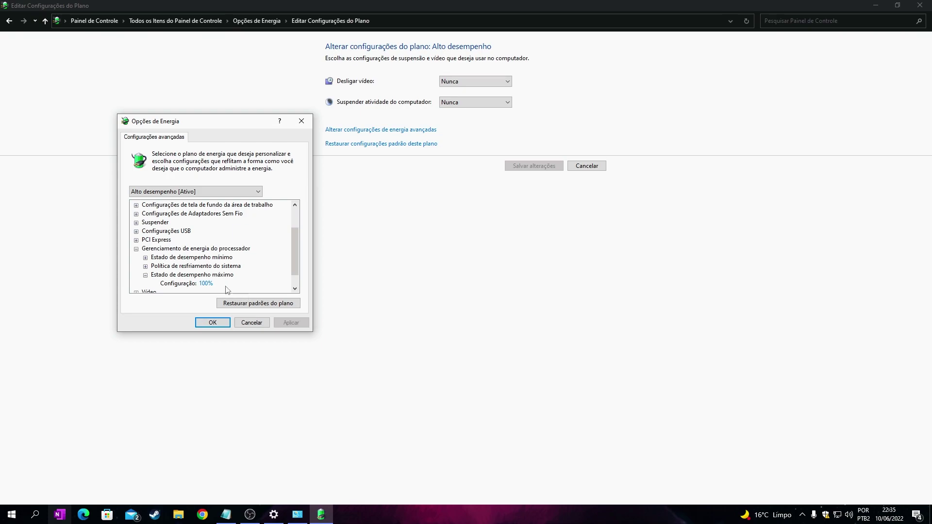
click(145, 258)
click(206, 266)
double_click(221, 266)
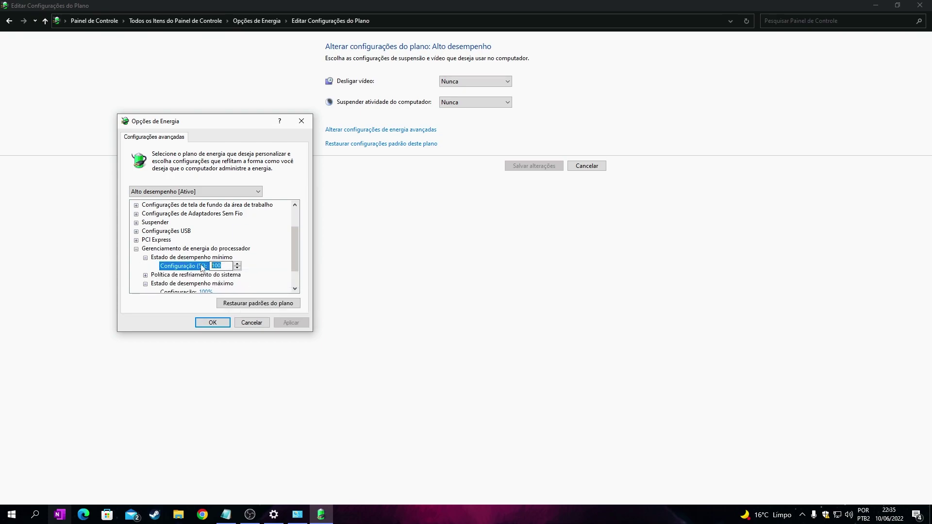
click(232, 265)
click(185, 266)
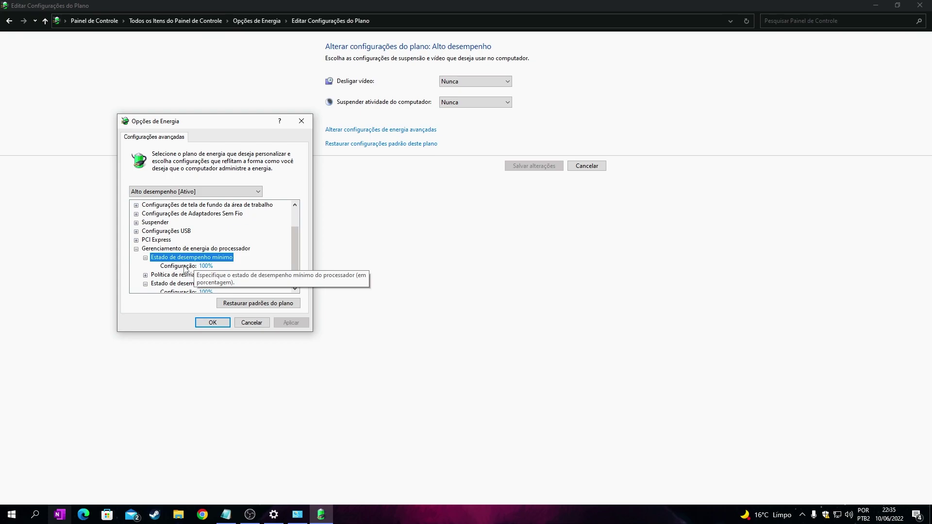
- Set the minimum processor performance state to 100%, apply it, and close the advanced power options
click(184, 267)
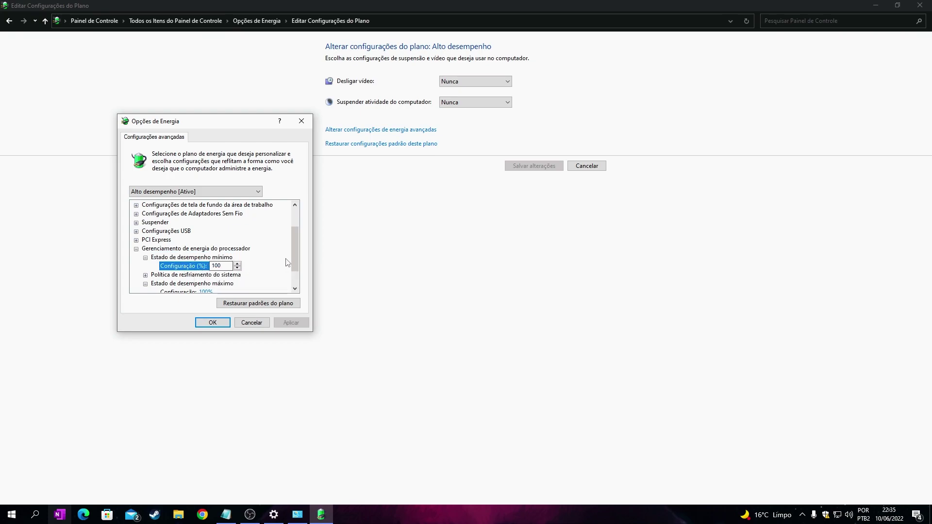
double_click(218, 266)
text(5)
double_click(225, 266)
click(224, 267)
drag(231, 266, 211, 266)
text(100)
click(301, 323)
click(256, 320)
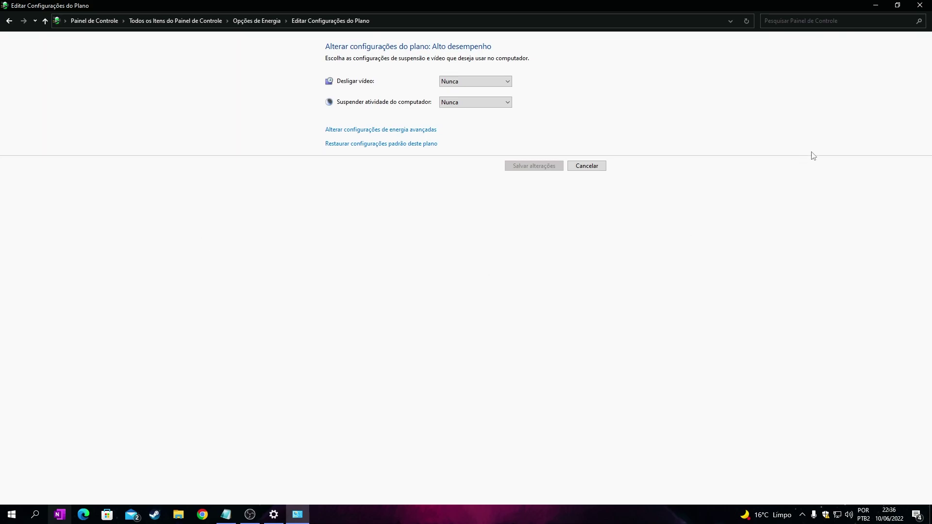
- Close the power plan and settings windows, search Windows for "%temp%" and open that folder
click(920, 5)
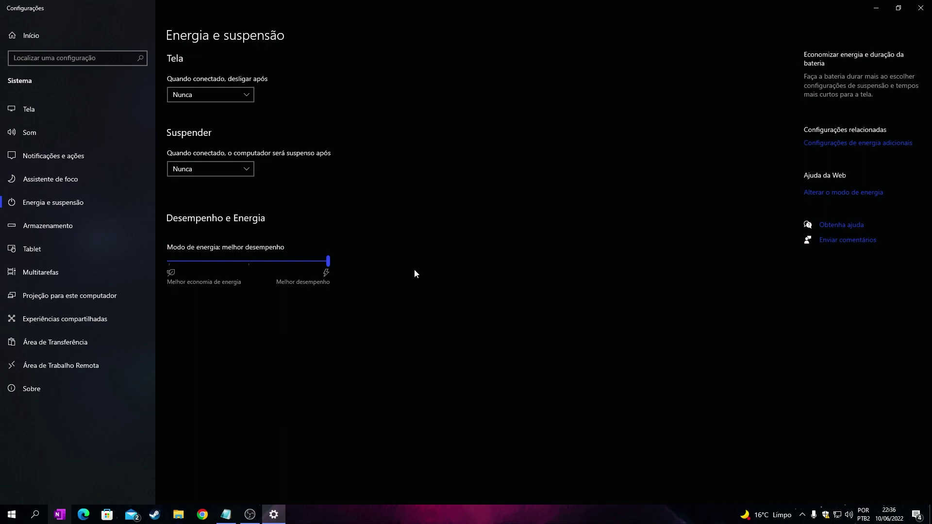
key(alt+F4)
click(35, 514)
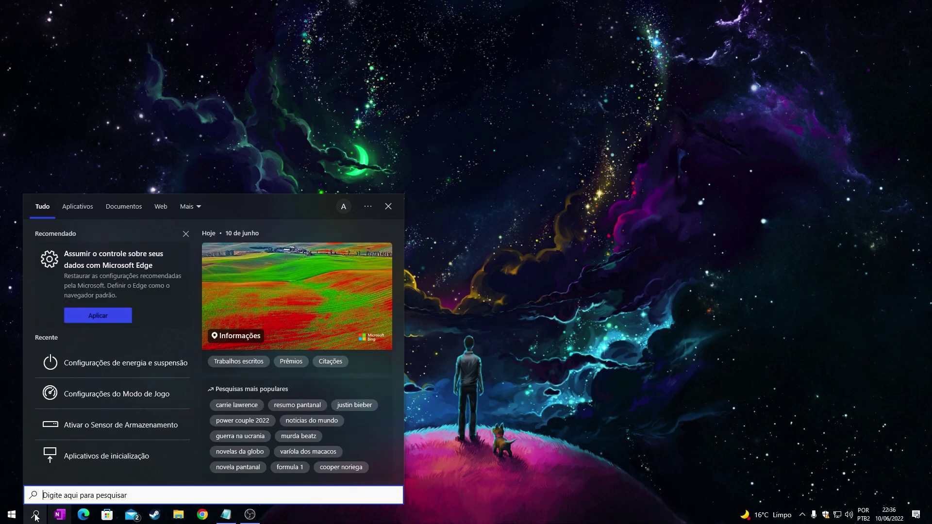
text(%)
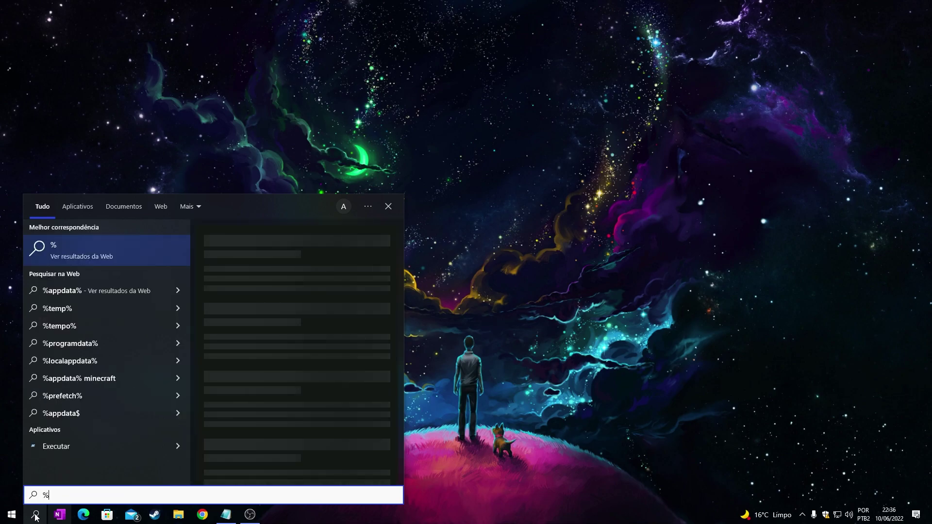
text(temp%)
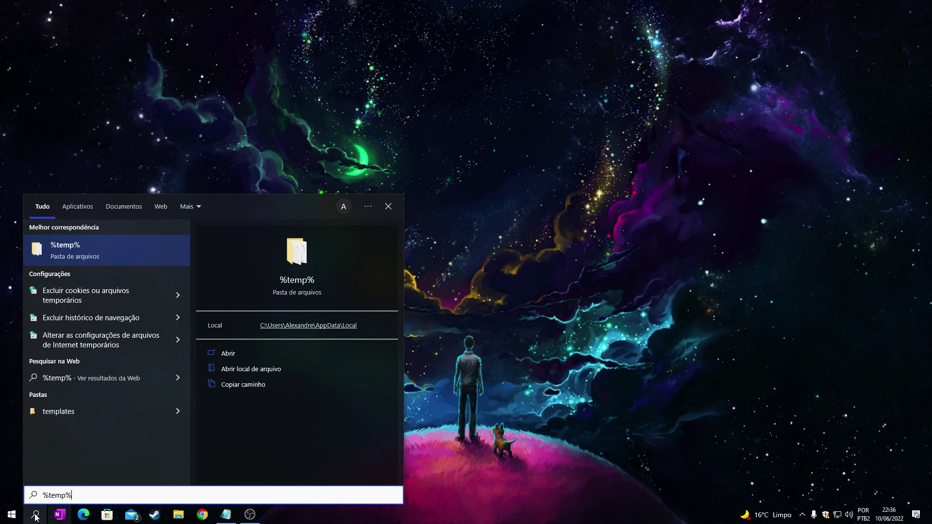
key(Return)
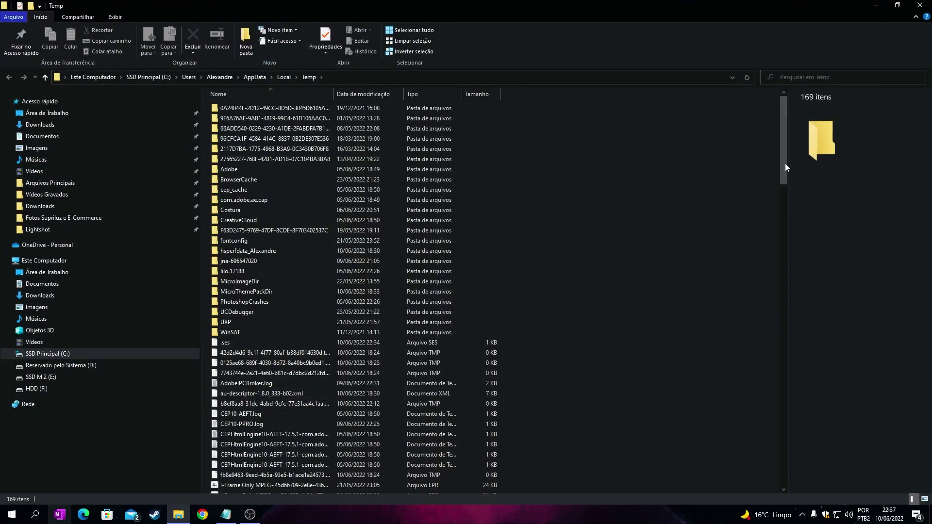
- Select every file and folder in the user-profile Temp folder
drag(784, 131, 718, 457)
drag(539, 487, 550, 434)
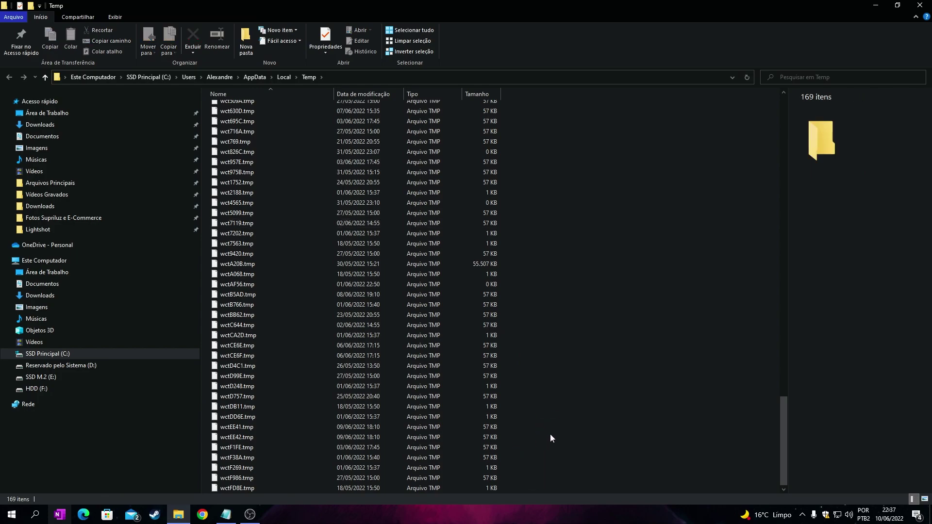
click(354, 490)
drag(511, 492, 299, 35)
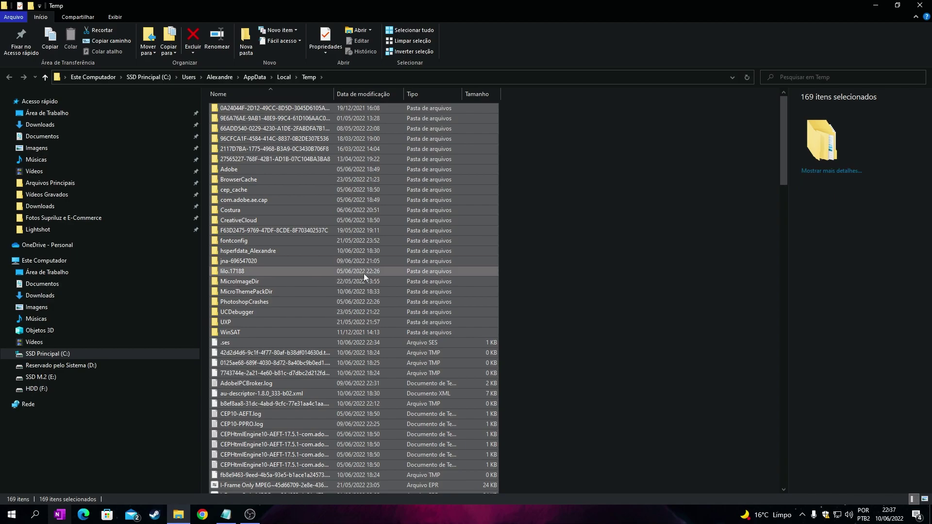
right_click(453, 188)
click(843, 110)
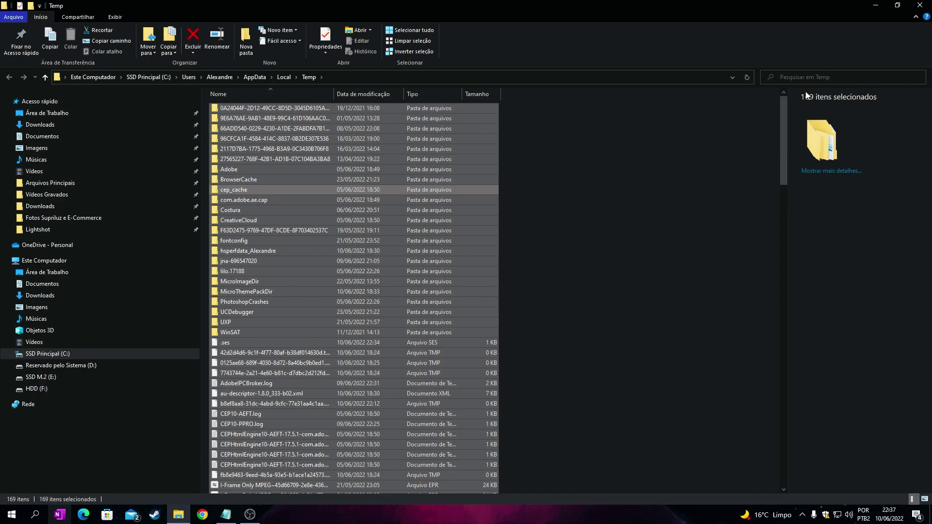
- Examine the total size of the selected temporary items in their properties, and close the properties
right_click(444, 218)
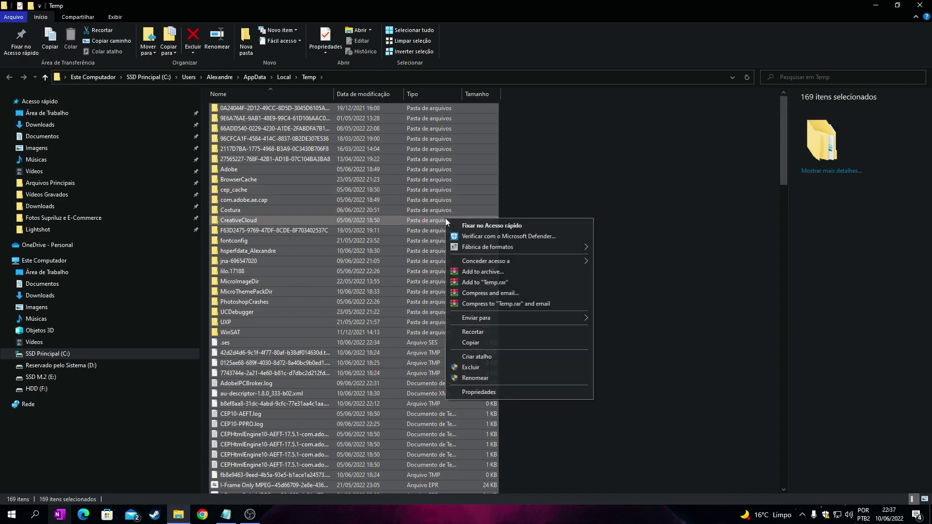
click(479, 392)
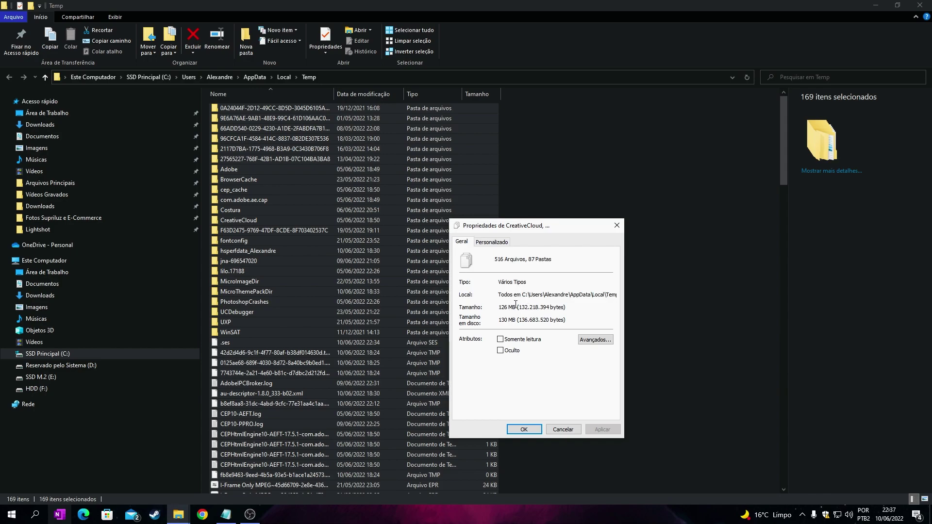
double_click(505, 307)
click(513, 311)
drag(508, 307, 534, 311)
click(516, 308)
click(616, 225)
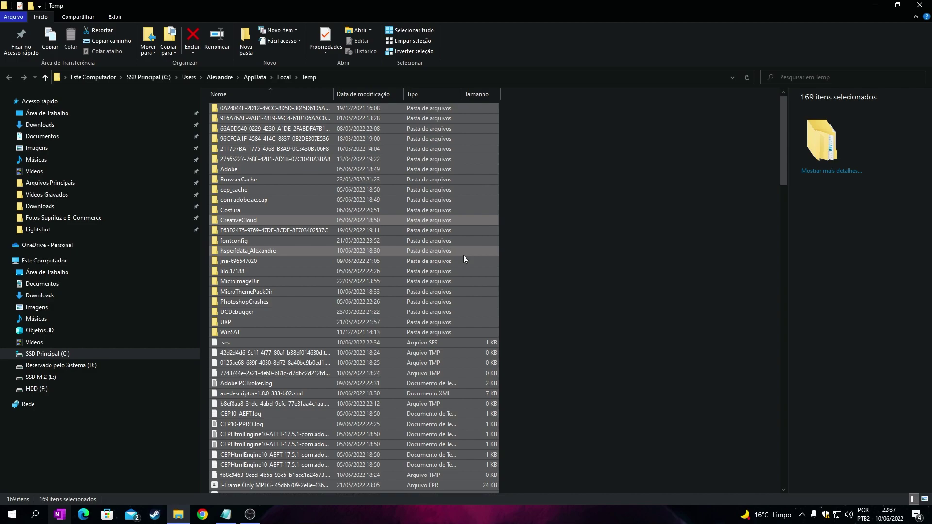
- Delete the selected temporary items, continuing with administrator permission and cancelling for all files that are in use
key(Delete)
click(201, 197)
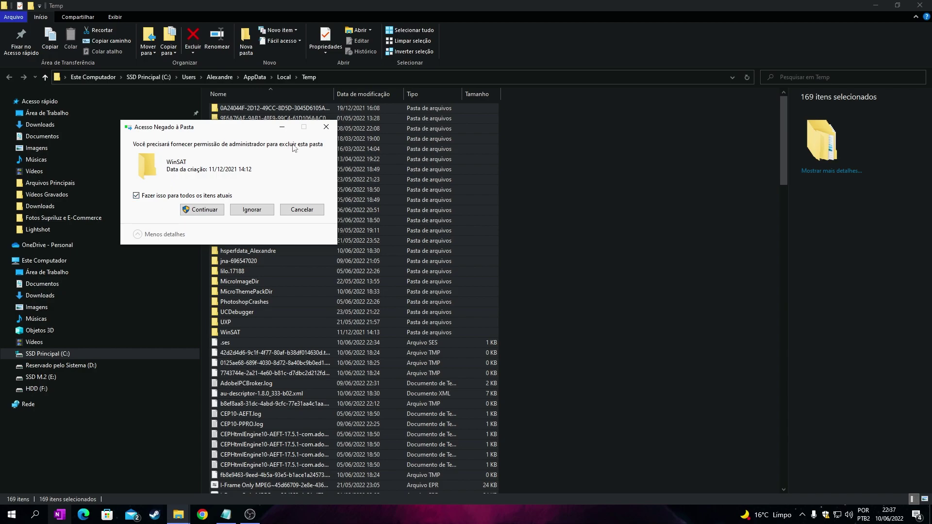
click(302, 210)
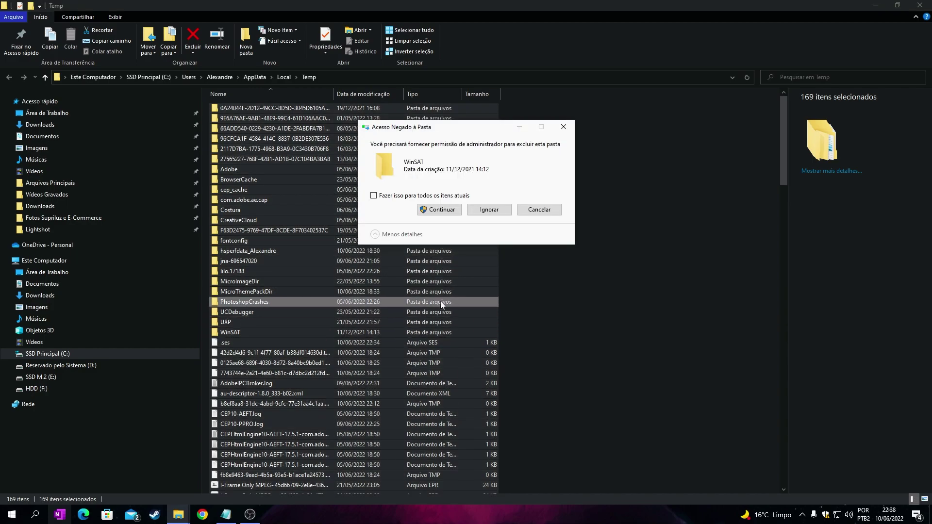
click(443, 209)
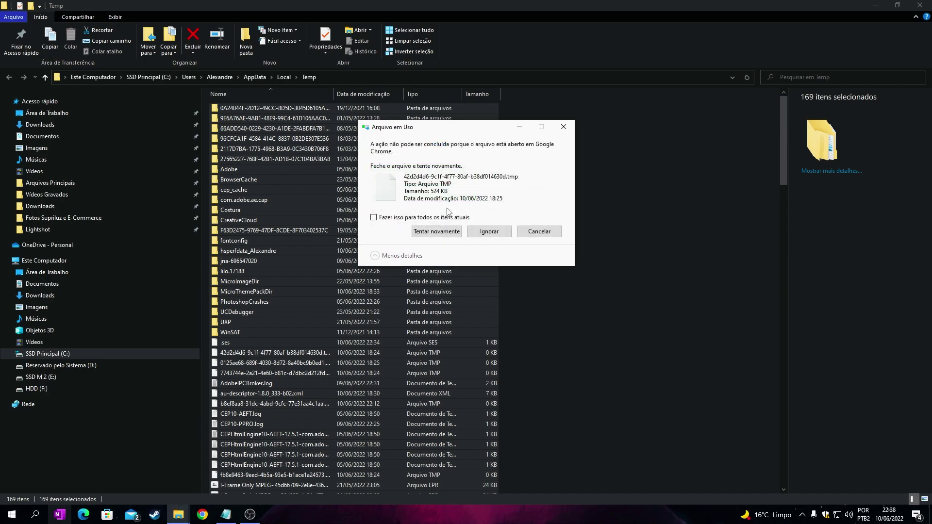
click(452, 217)
click(530, 232)
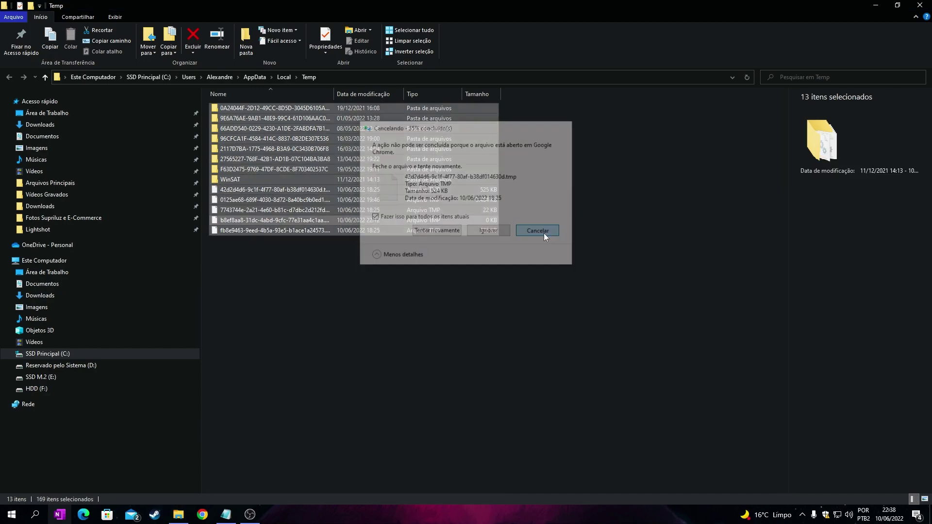
- Review the undeleted items in the user-profile Temp folder by marking them, and clear the selection
click(470, 307)
drag(365, 290, 307, 170)
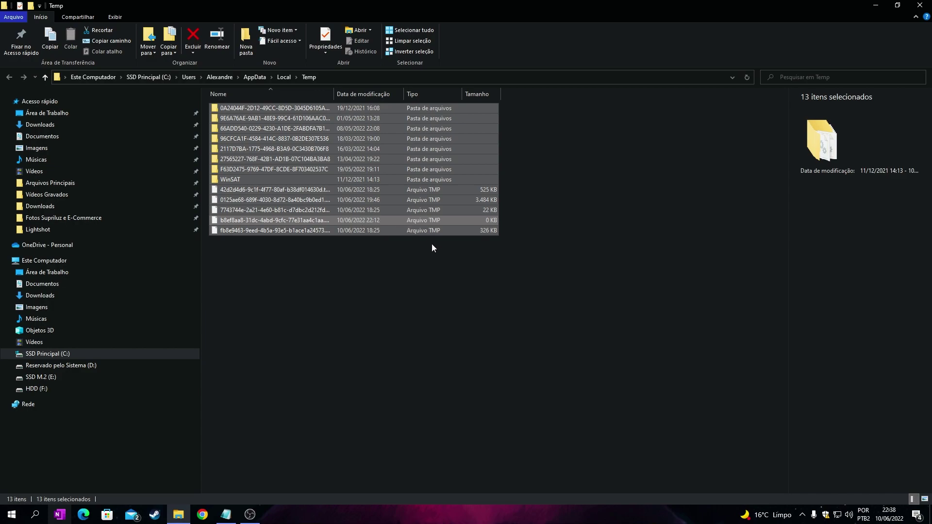
click(472, 270)
drag(341, 254, 279, 110)
click(382, 265)
drag(376, 264, 362, 121)
click(425, 302)
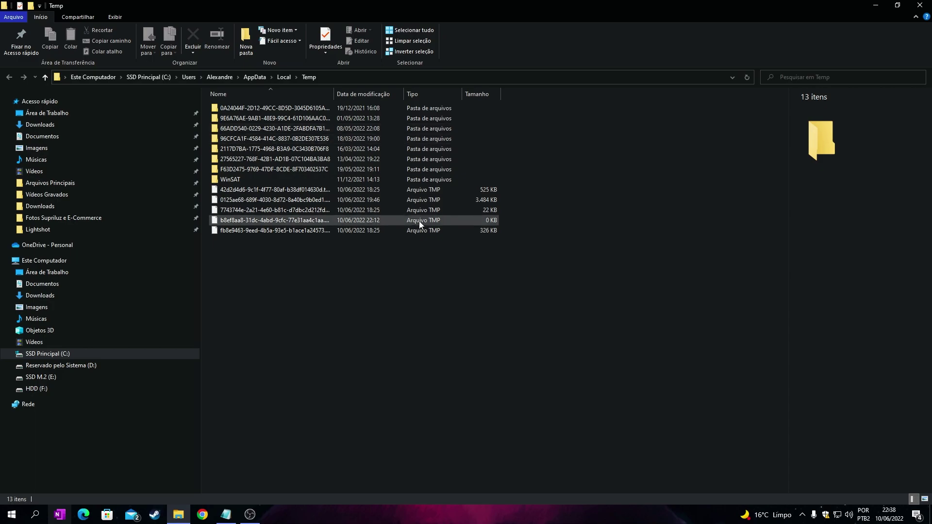
- Close the folder, find Executar by searching Windows for "temp", and run "temp" to open the Windows Temp folder
click(918, 5)
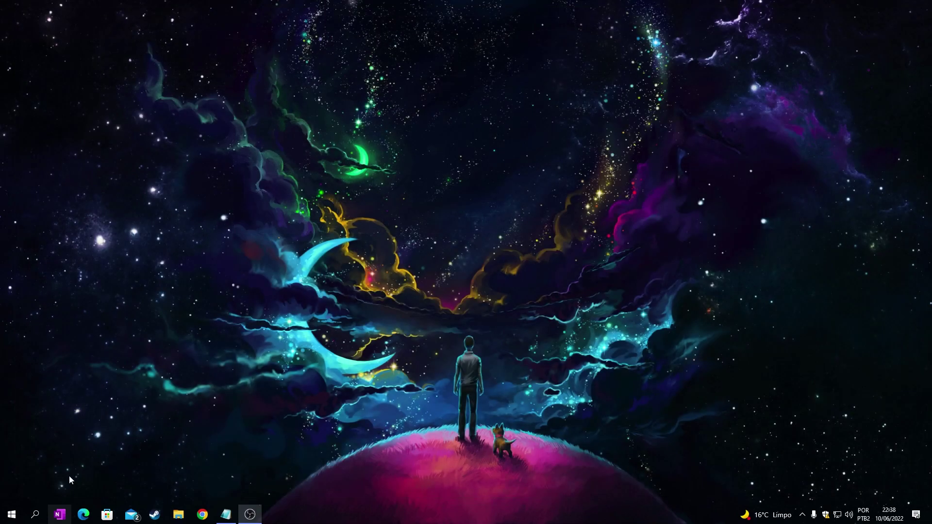
click(36, 515)
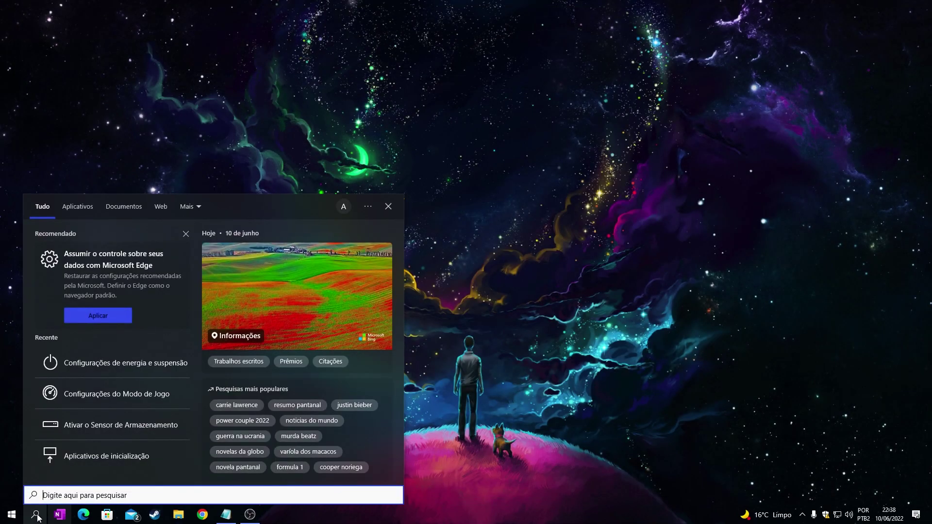
text(temp)
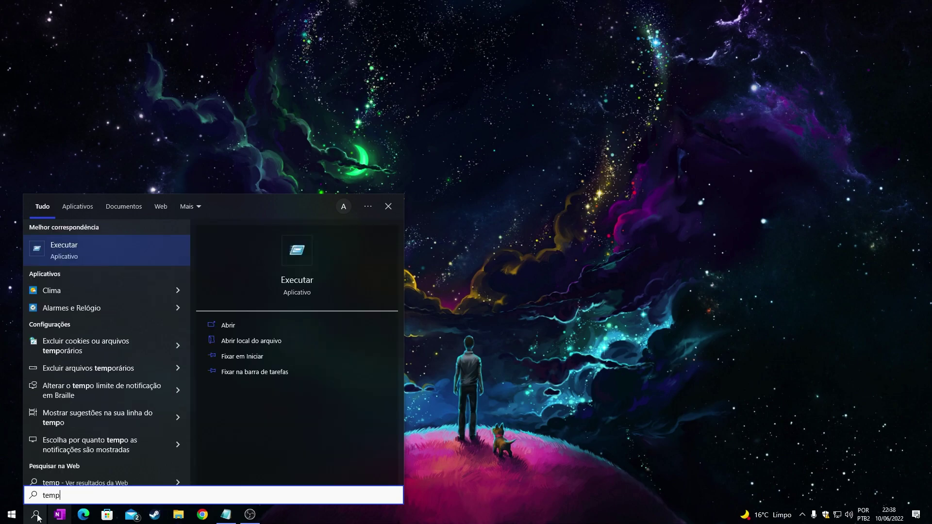
key(Return)
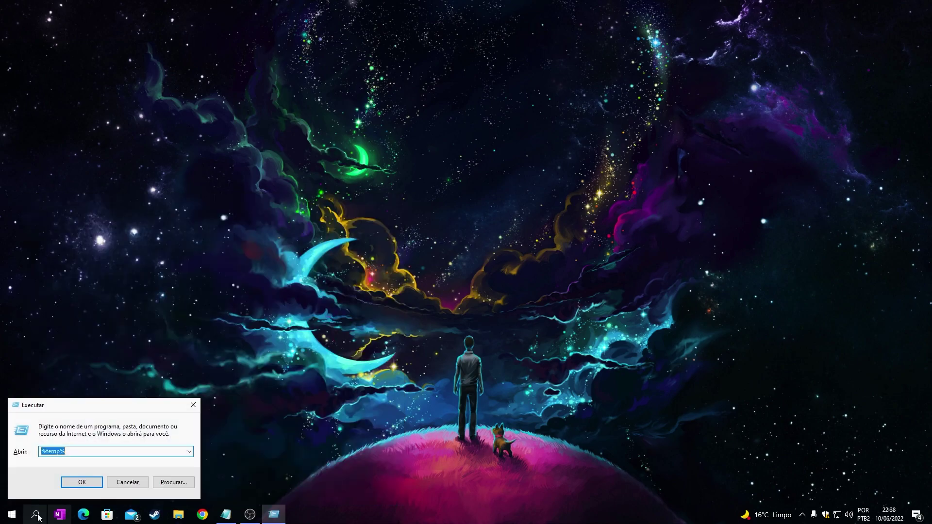
text(temp)
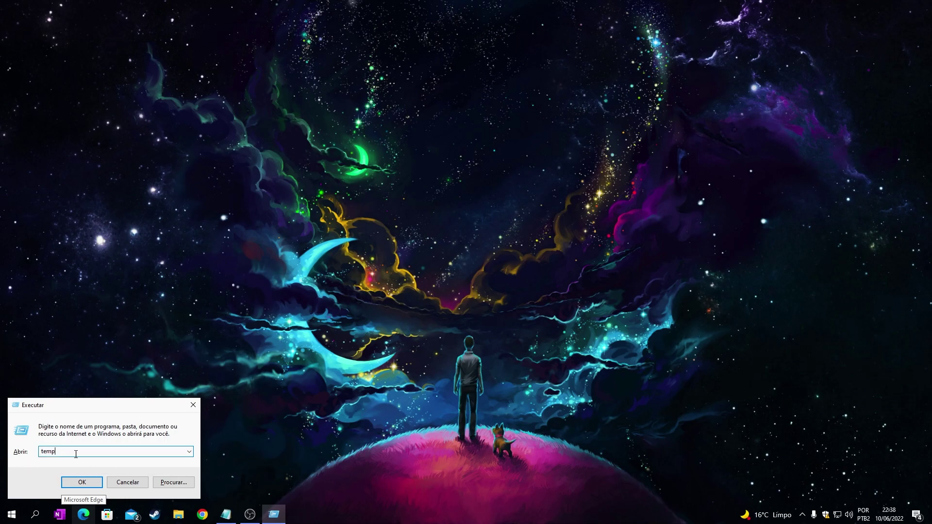
click(82, 482)
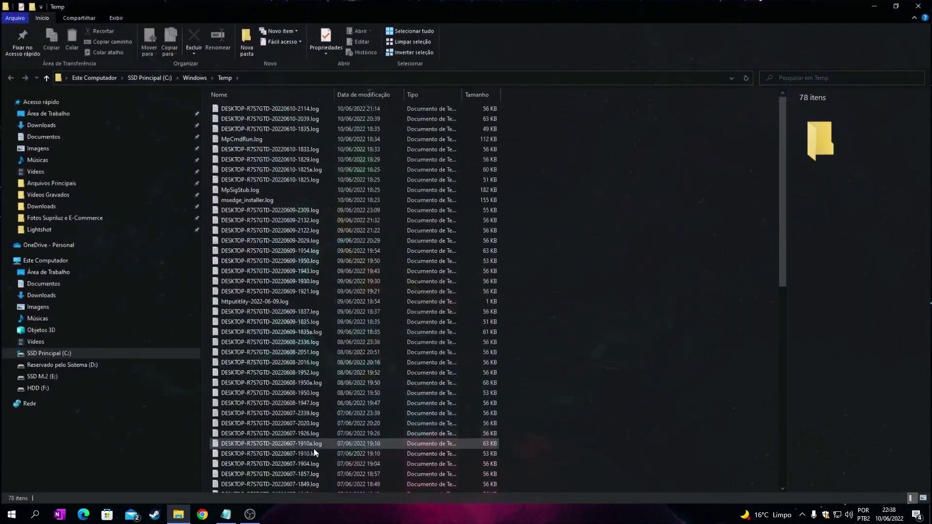
- Select all items in the Windows Temp folder, check their total size in the properties, and close the properties
scroll(549, 364, down, 13)
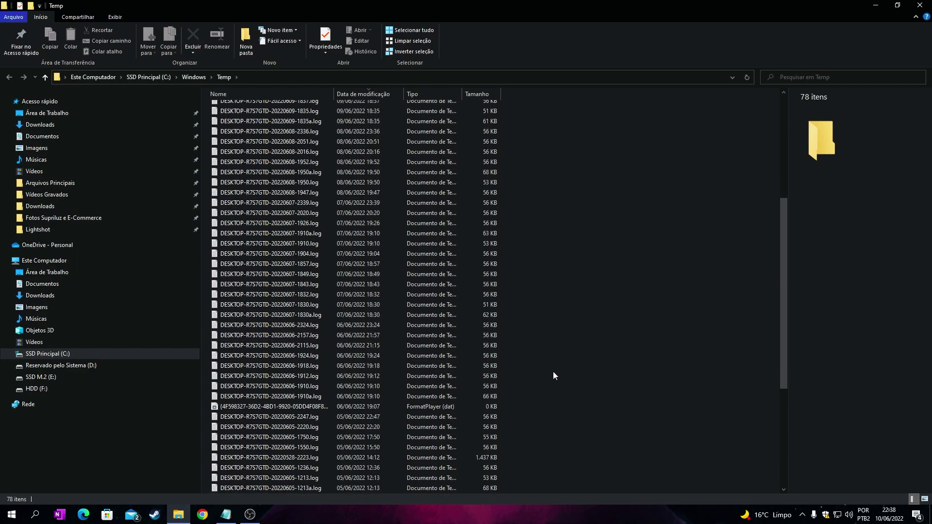
key(ctrl+a)
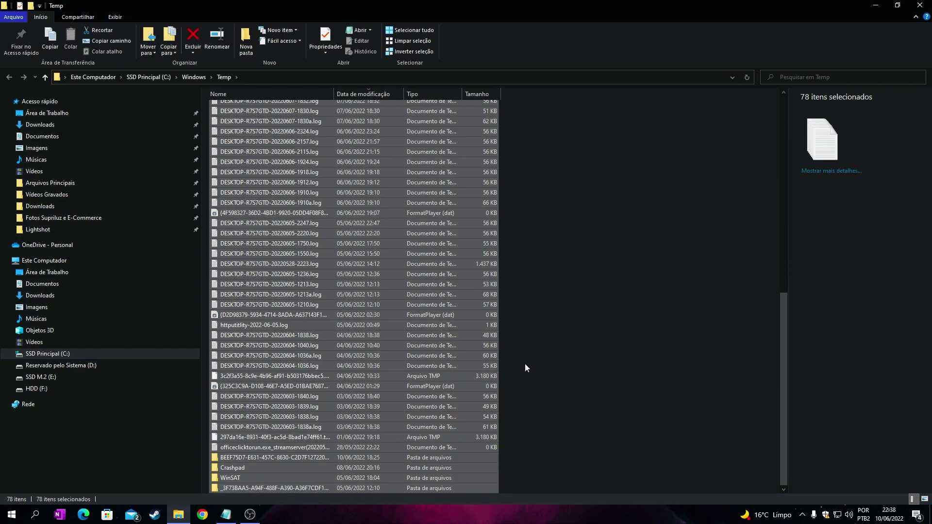
scroll(537, 347, up, 1)
click(825, 171)
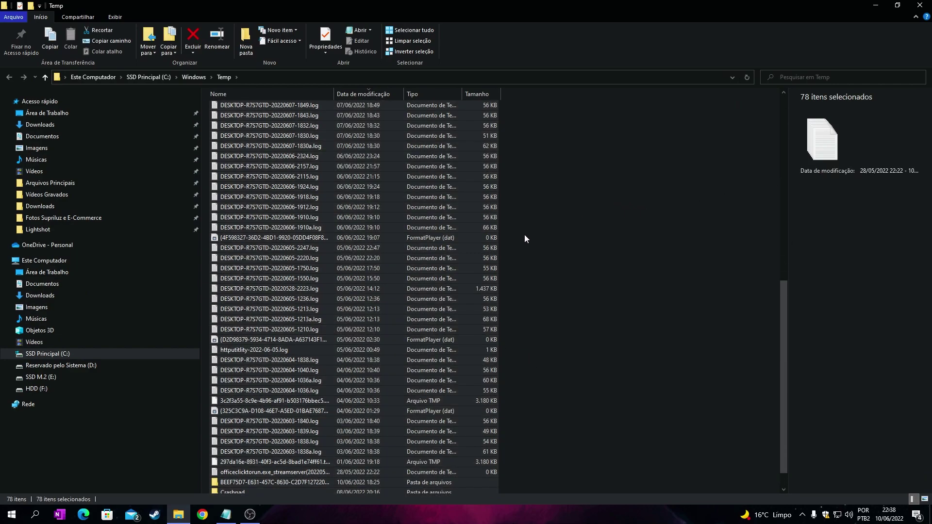
scroll(413, 291, down, 1)
right_click(405, 342)
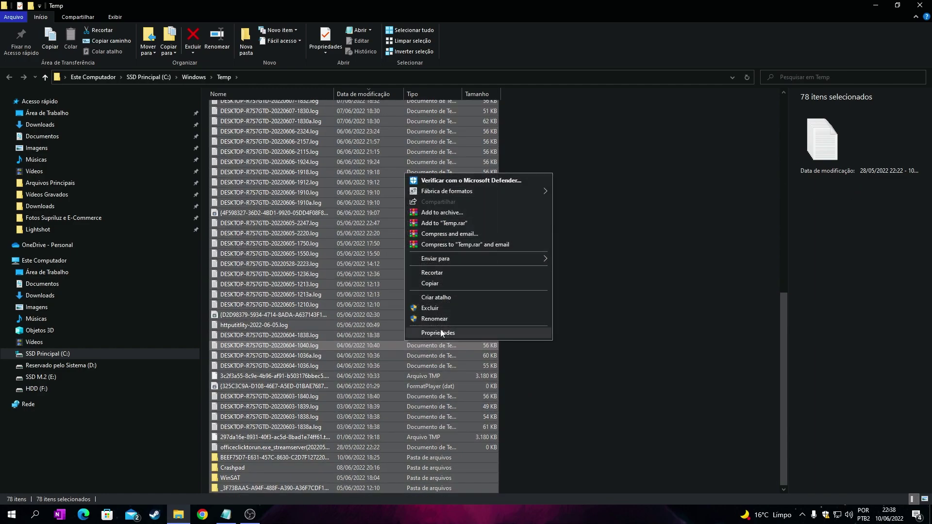
click(458, 333)
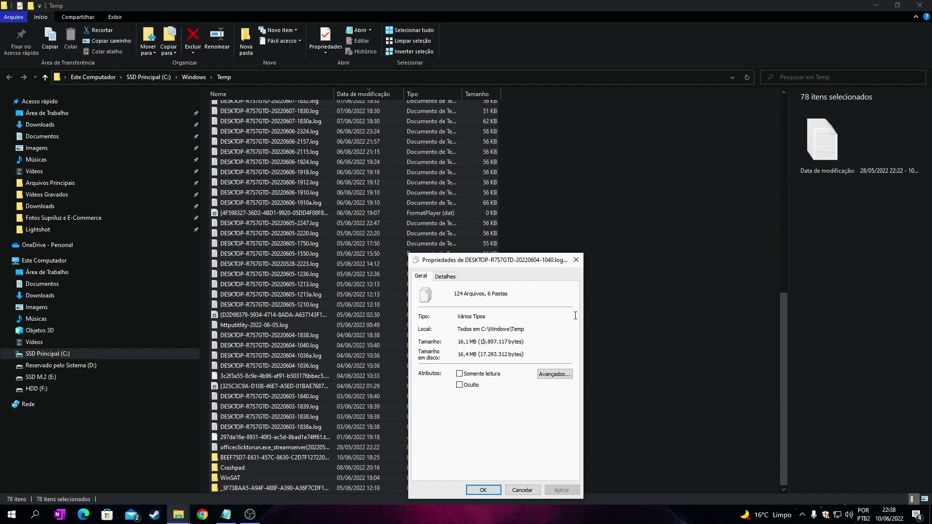
click(577, 260)
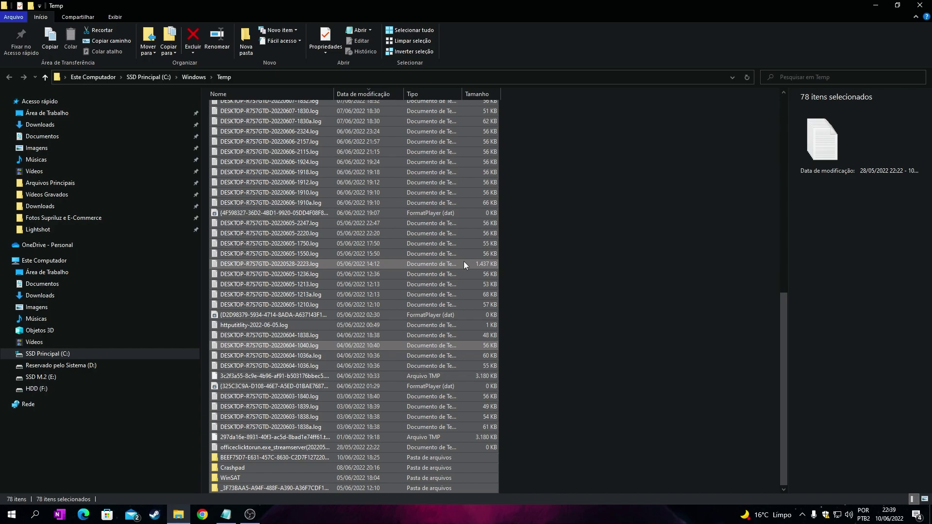
- Clear the selection in the Windows Temp folder and close the folder
scroll(593, 220, up, 13)
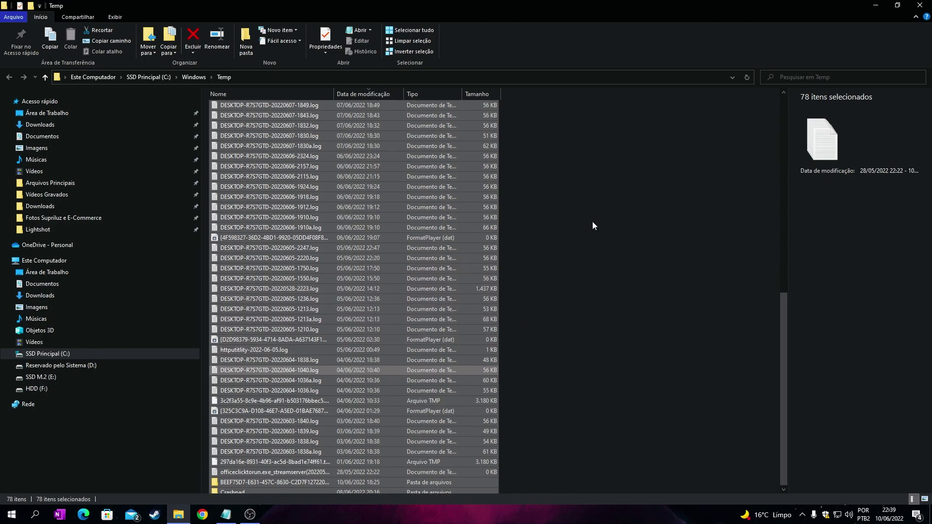
click(593, 220)
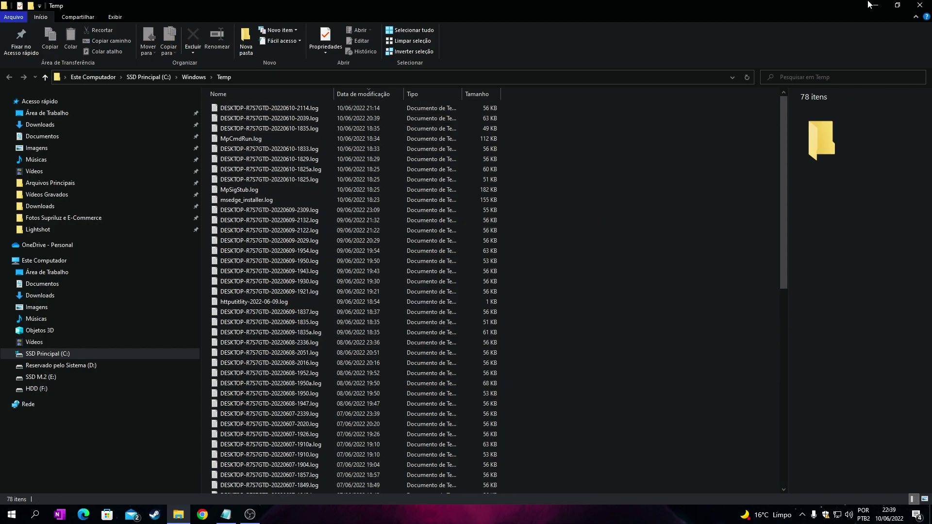
click(929, 5)
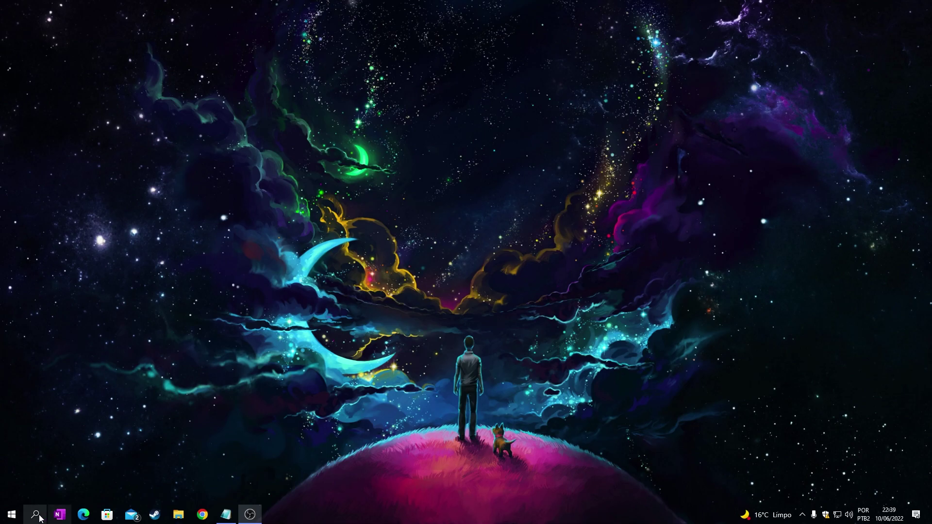
- Open Configuração do Sistema by searching Windows for "msconfig" and bring up the advanced boot options for Windows 10
click(39, 516)
text(ms)
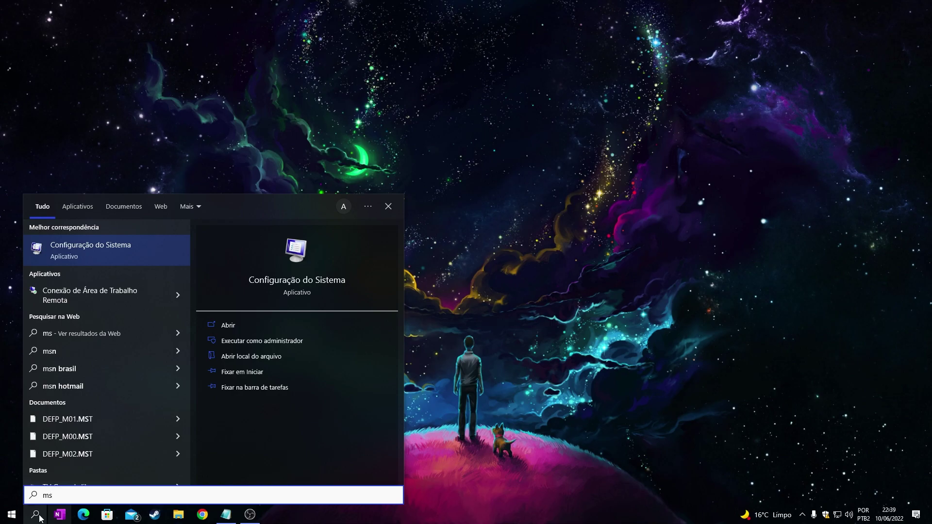
text(config)
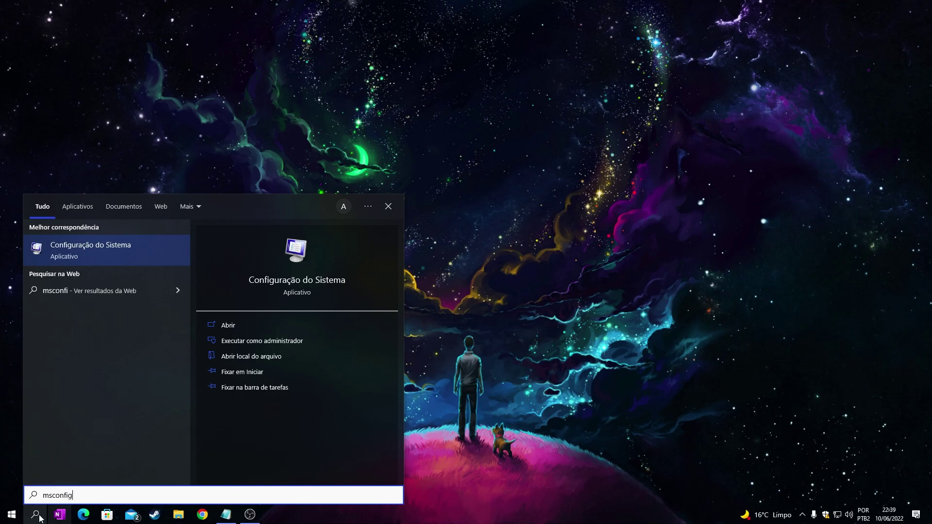
key(Return)
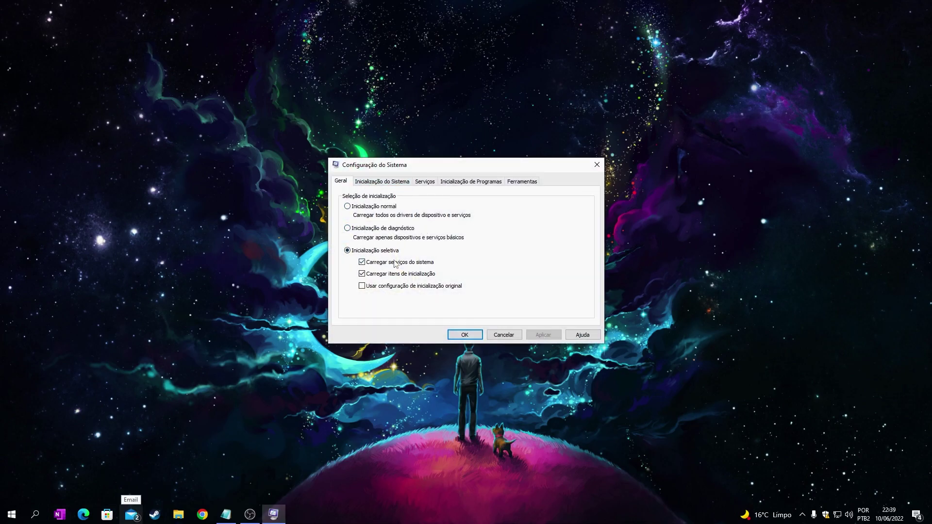
click(376, 181)
click(374, 252)
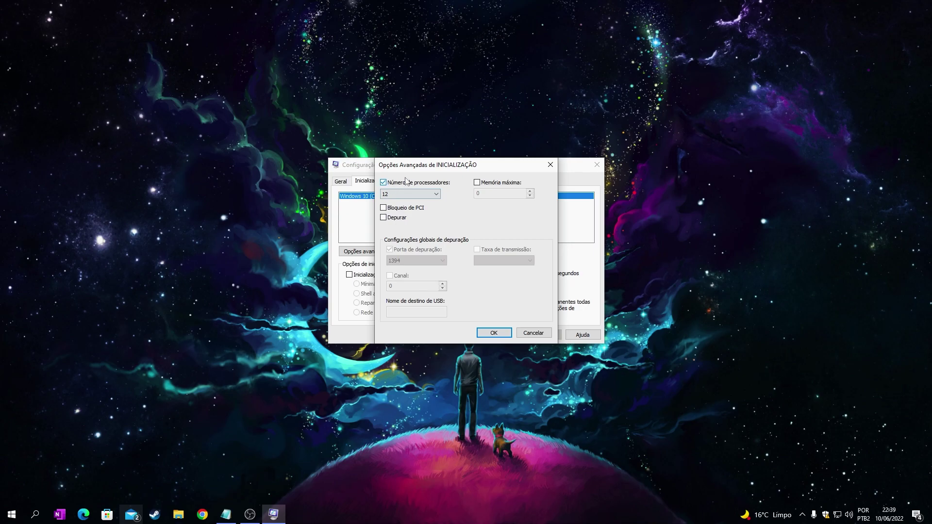
- Try a processor count of 1 in the advanced boot options and disable the processor count setting
click(415, 194)
click(406, 194)
click(414, 193)
click(411, 203)
click(383, 182)
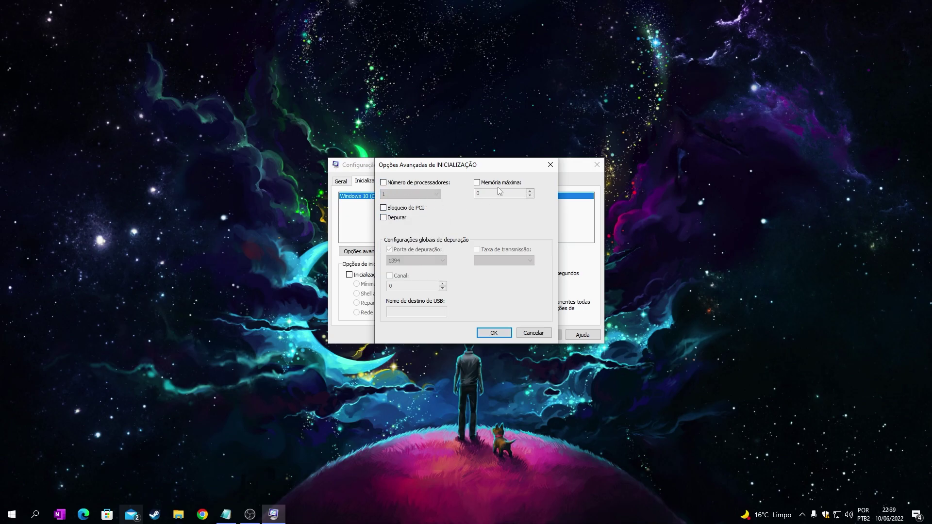
- Enable Número de processadores and set the processor count to 12
click(418, 184)
click(416, 194)
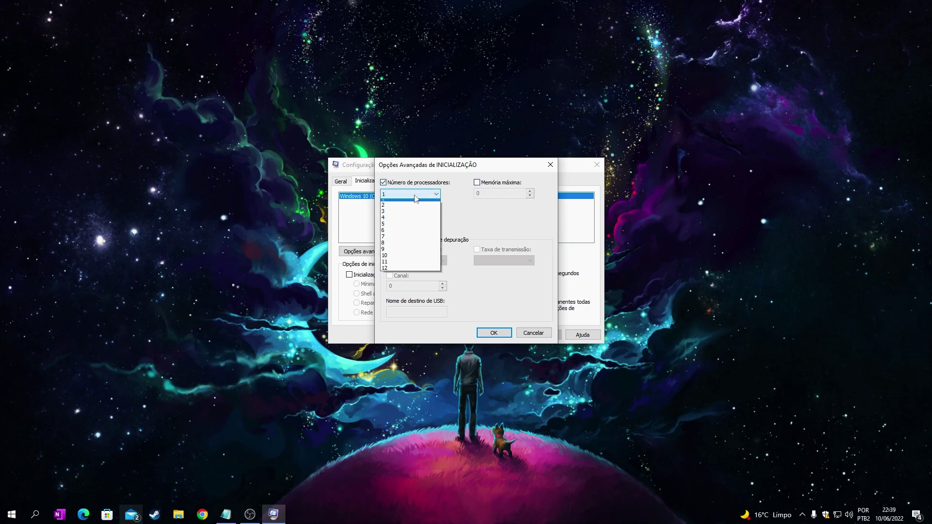
click(412, 272)
click(406, 195)
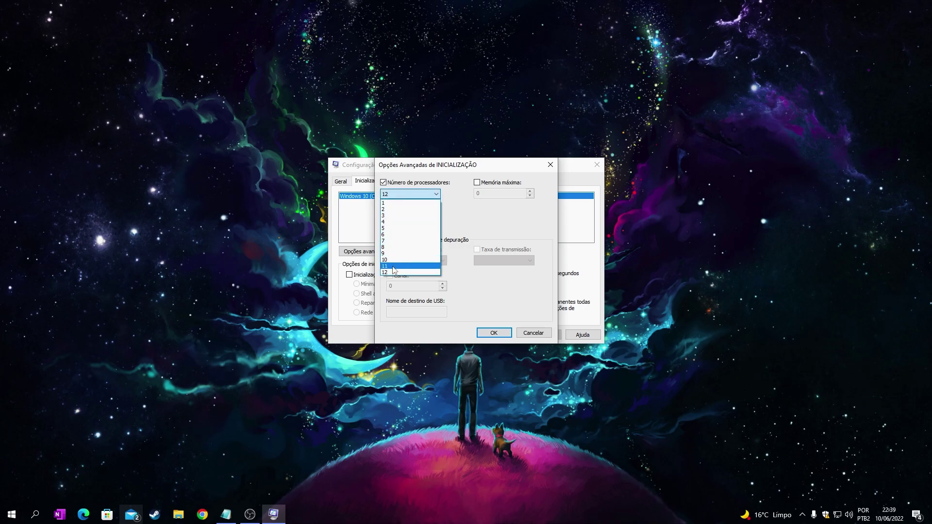
click(387, 272)
- Review the selectable processor counts, keep 12, and confirm the advanced boot options
click(388, 196)
click(389, 195)
click(394, 196)
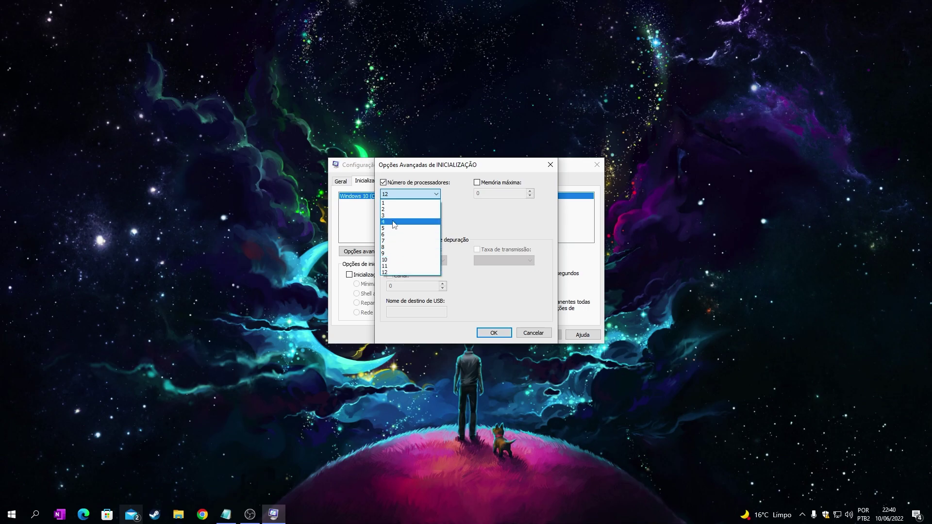
click(395, 272)
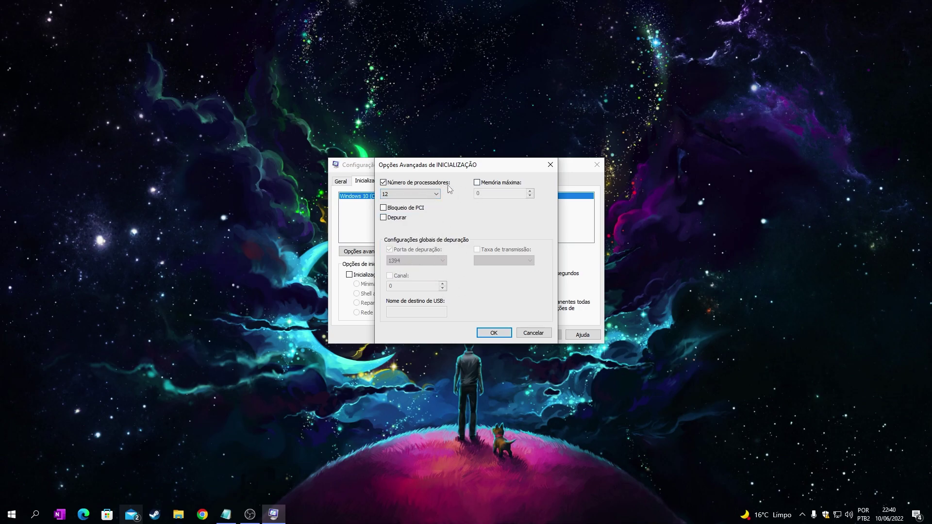
click(414, 200)
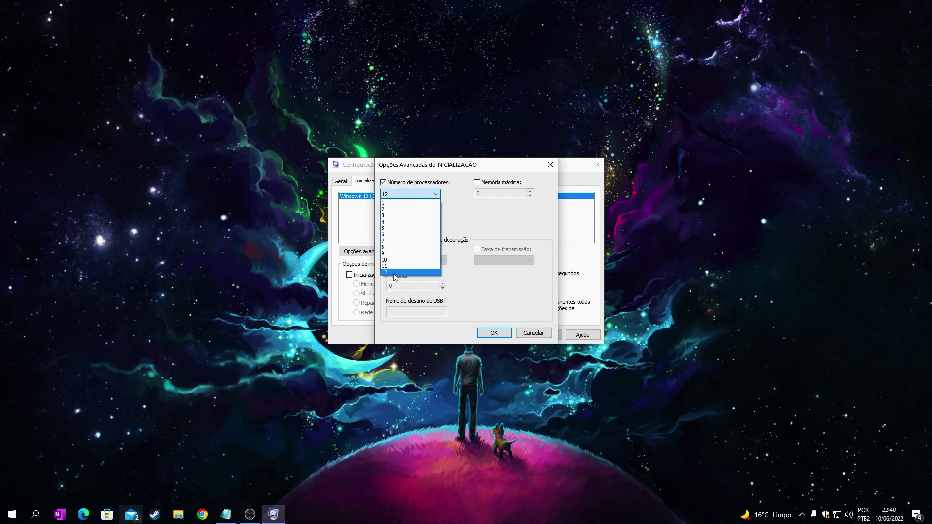
click(454, 233)
click(414, 195)
click(458, 225)
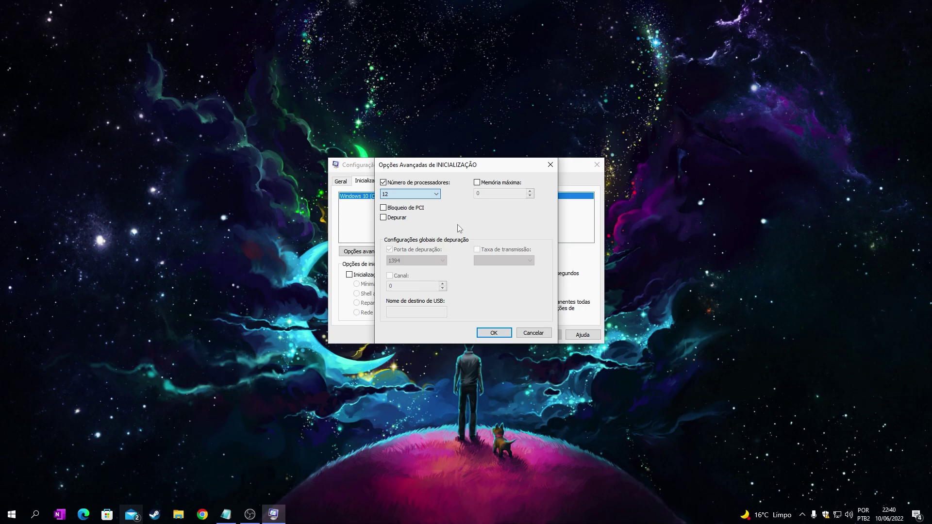
click(494, 333)
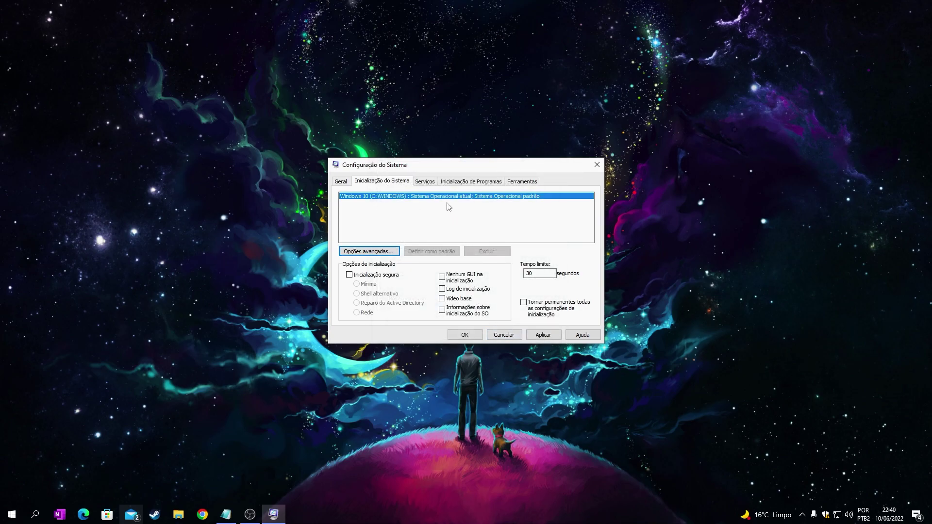
- Hide all Microsoft services from the services list and disable all the remaining ones
click(429, 187)
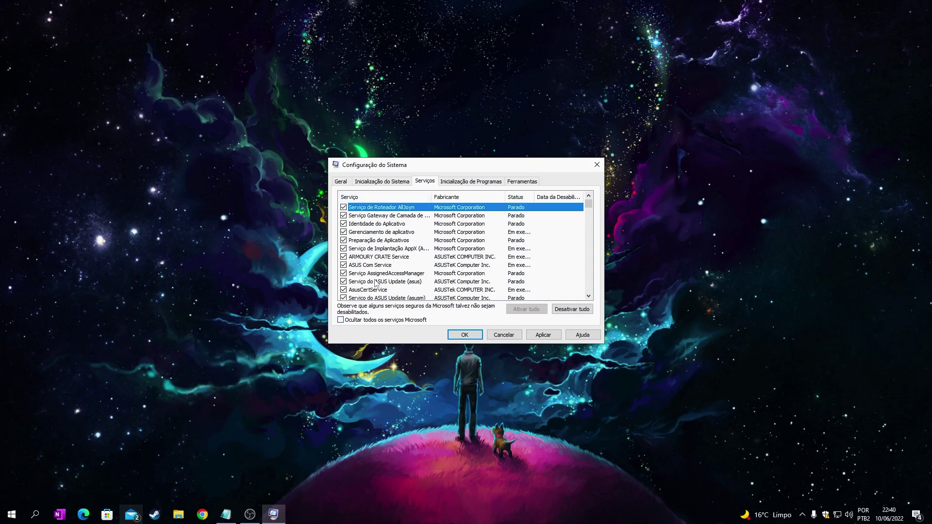
click(399, 321)
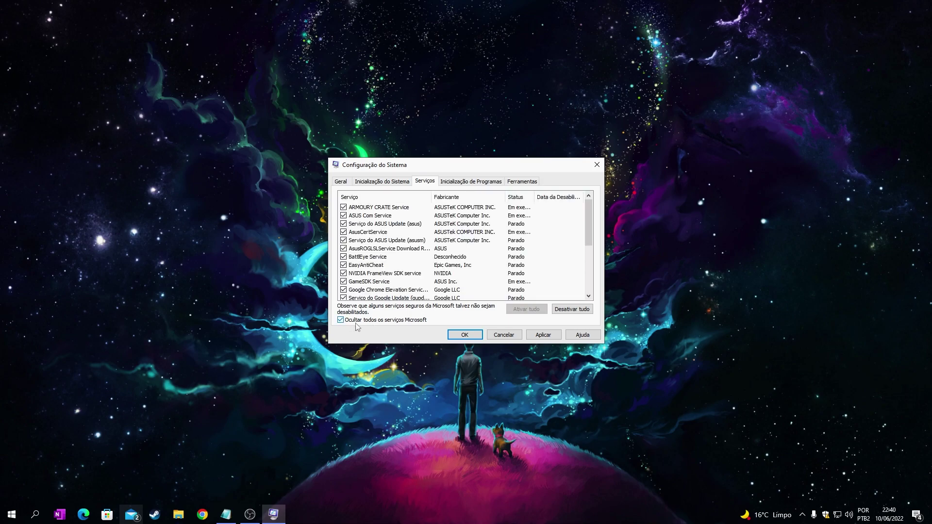
scroll(401, 289, down, 3)
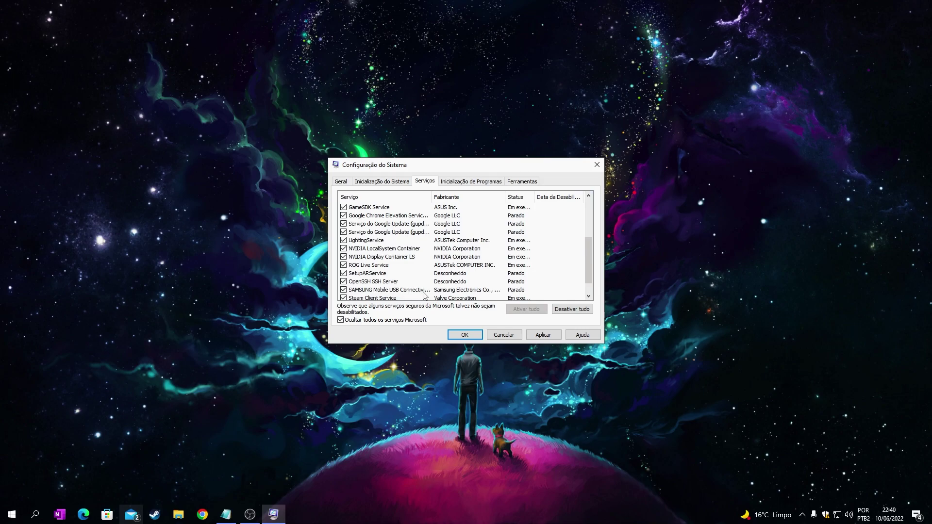
click(569, 311)
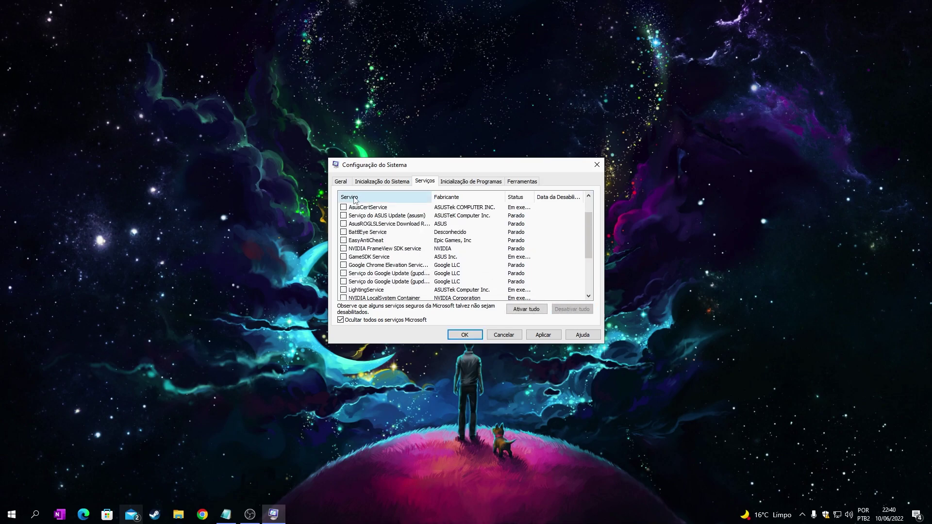
- Inspect the vgc and Steam Client Service entries and widen the Status column to read its full text
scroll(350, 222, down, 3)
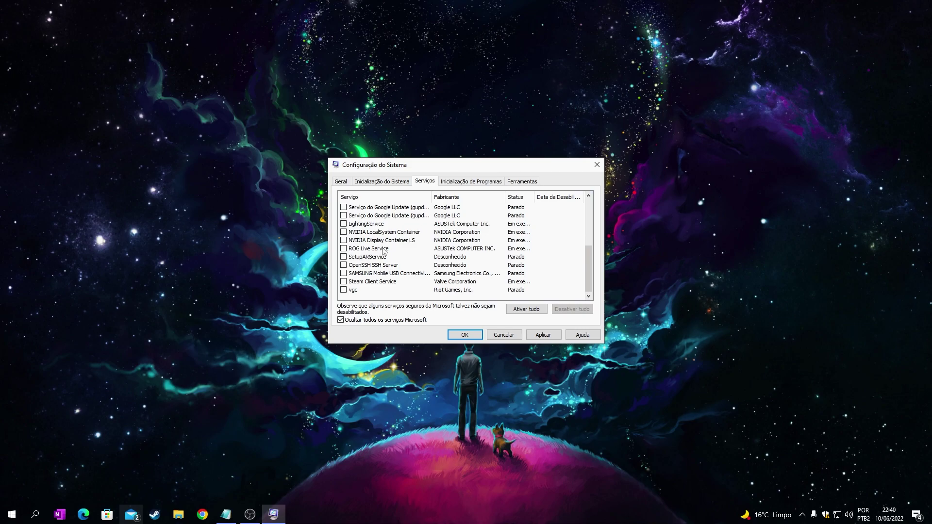
click(365, 291)
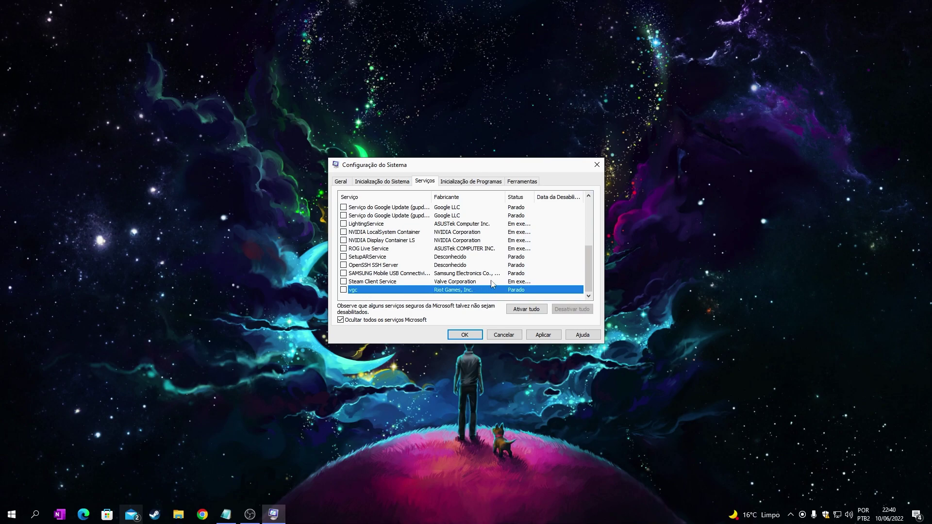
click(412, 282)
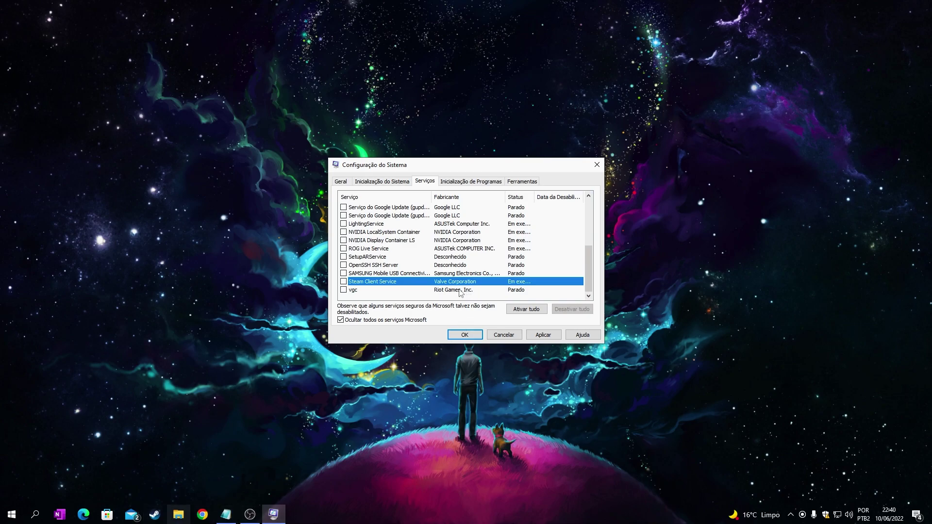
drag(532, 197, 550, 196)
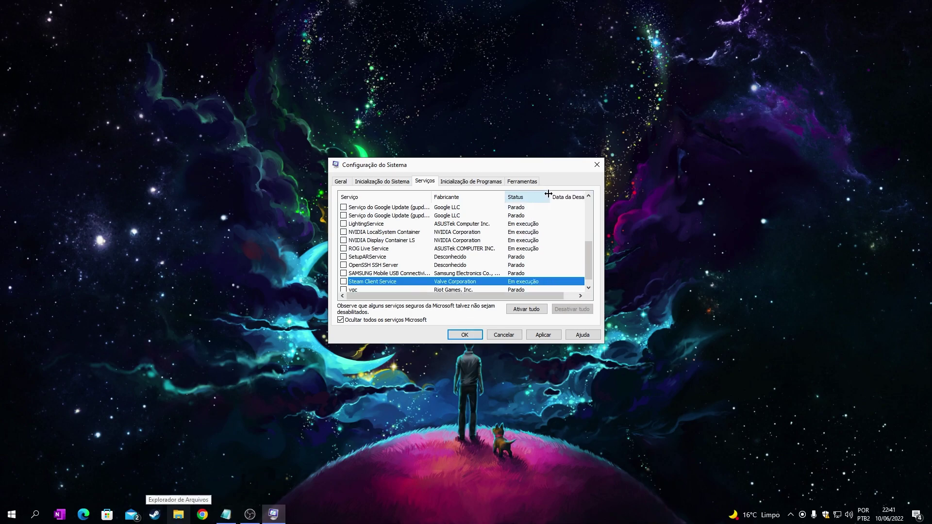
- Examine the non-Microsoft services, including SetupARService, ROG Live Service and AsusCertService, with their manufacturers and status
click(370, 265)
click(430, 260)
click(409, 266)
click(384, 259)
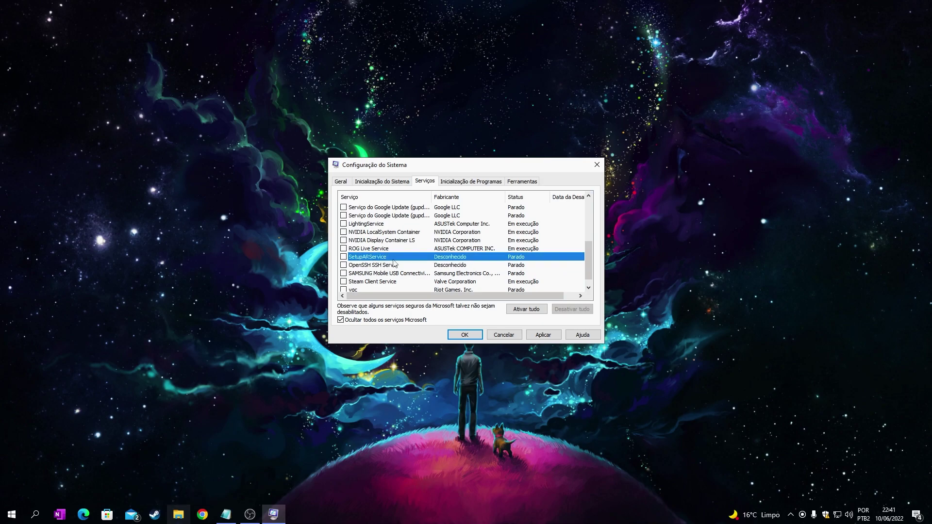
scroll(423, 266, up, 1)
click(447, 273)
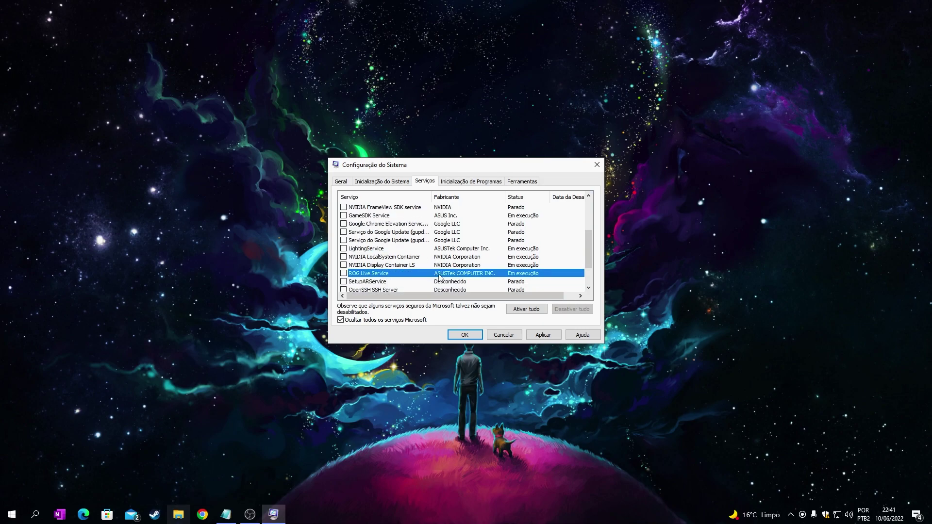
click(388, 268)
click(455, 275)
scroll(364, 279, up, 1)
scroll(382, 278, down, 1)
scroll(408, 264, down, 2)
scroll(398, 274, up, 2)
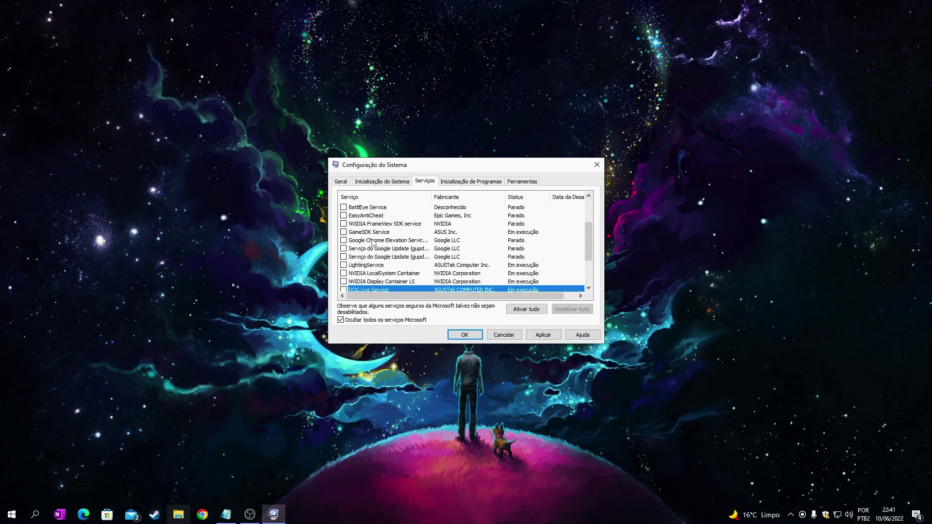
scroll(374, 243, up, 1)
click(349, 210)
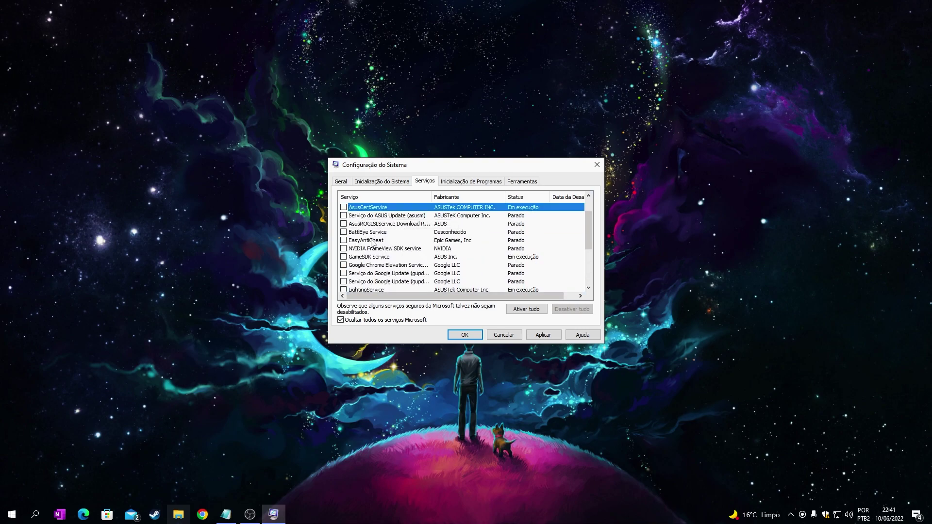
scroll(371, 242, down, 3)
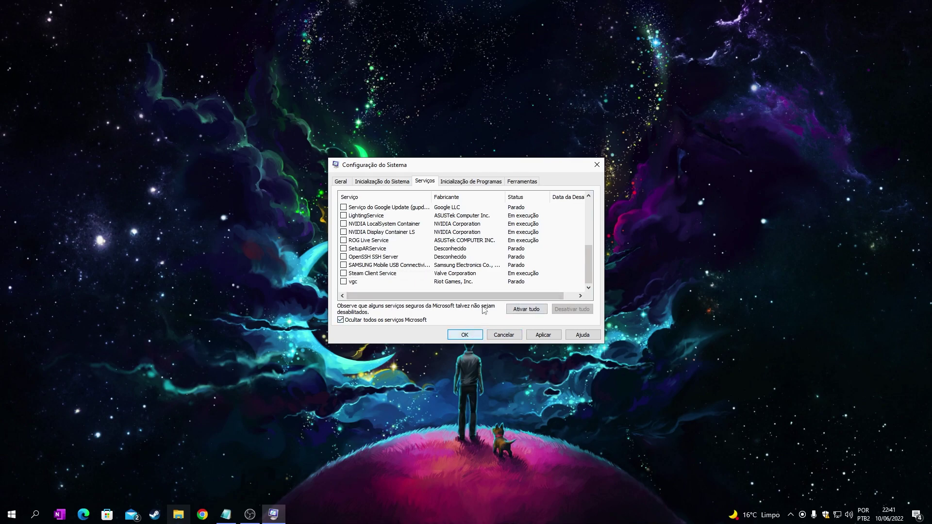
- Check the startup programs and system tools pages, return to the services, and cancel Configuração do Sistema without saving
click(461, 183)
key(Right)
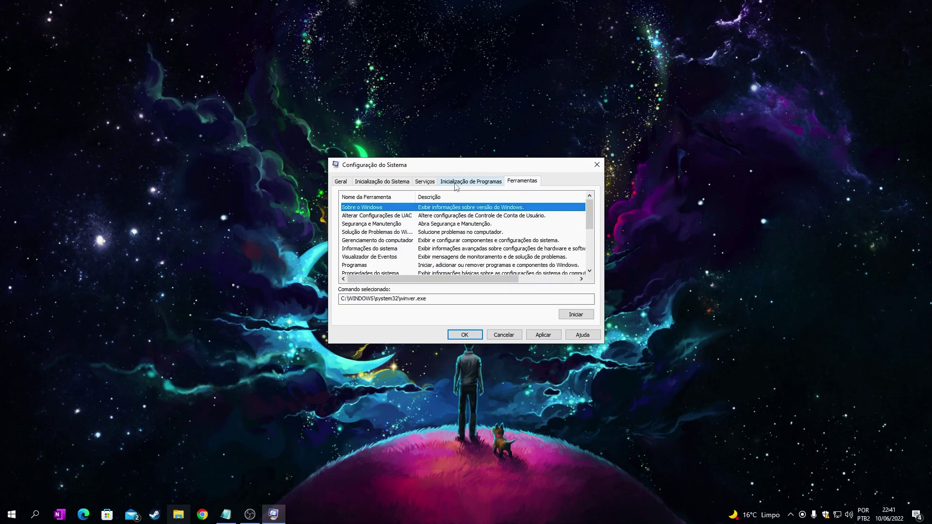
click(417, 185)
click(502, 334)
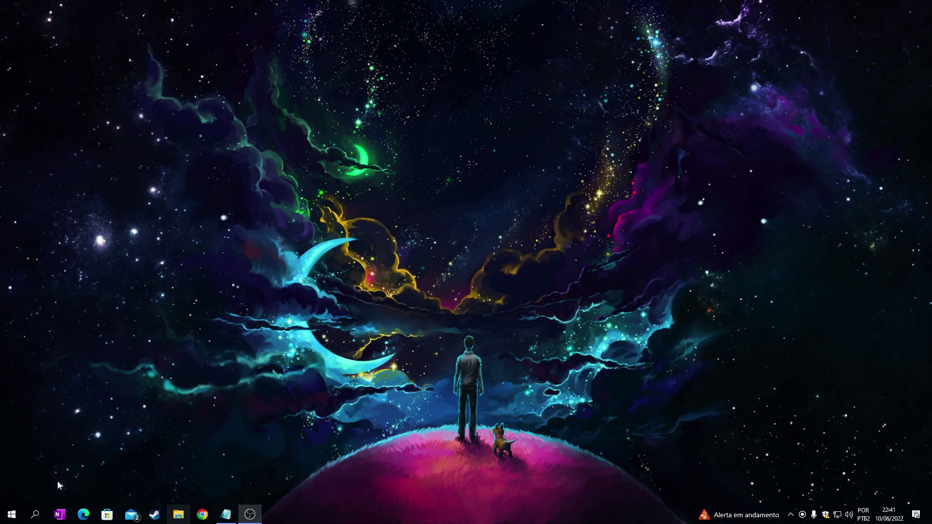
- Open the Windows performance options by searching for "apar", choose "Ajustar para obter um melhor desempenho", and cancel the dialog
click(36, 519)
text(apar)
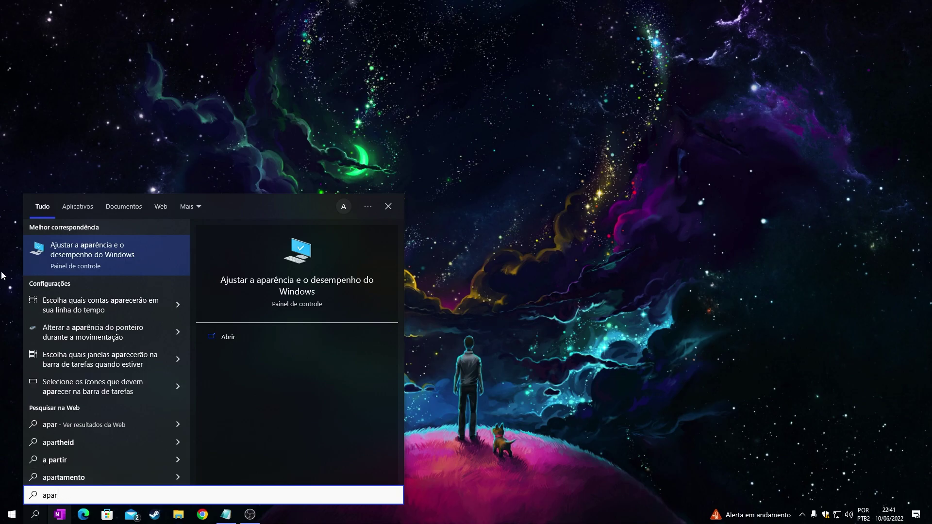
key(Return)
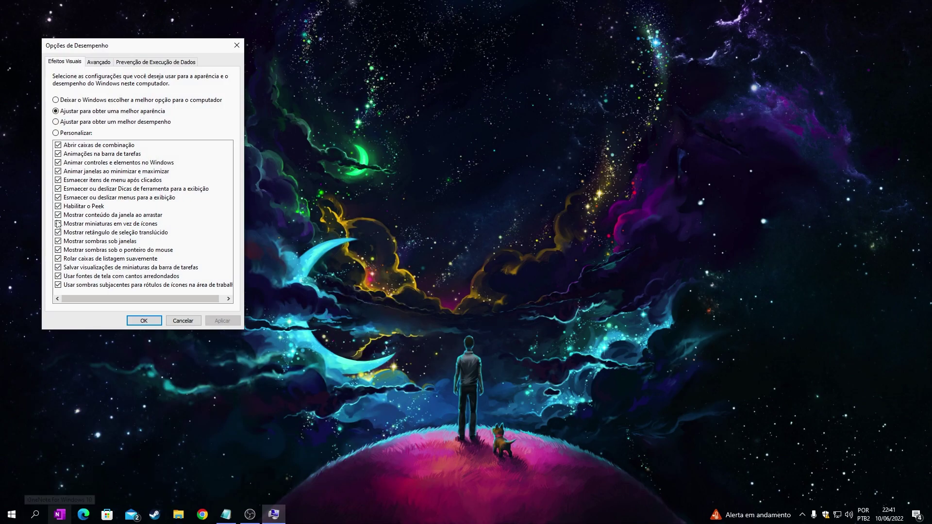
click(96, 121)
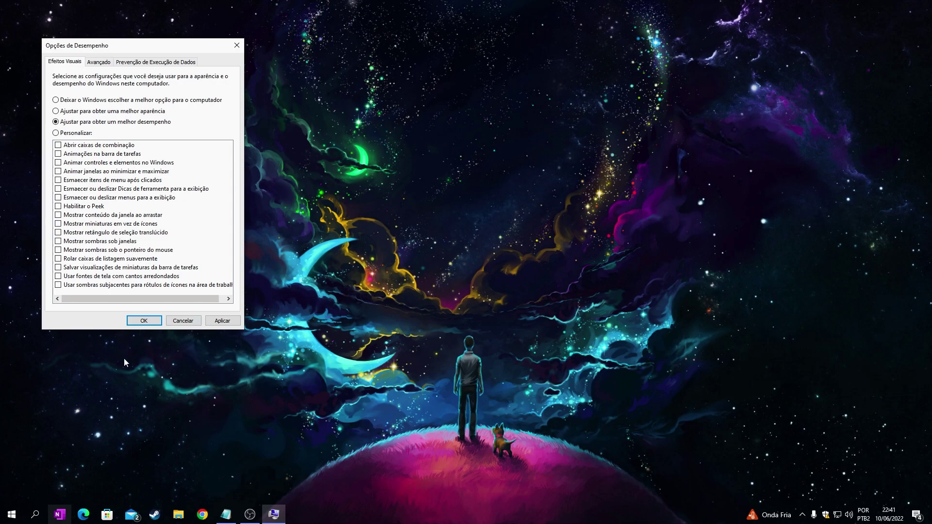
click(177, 325)
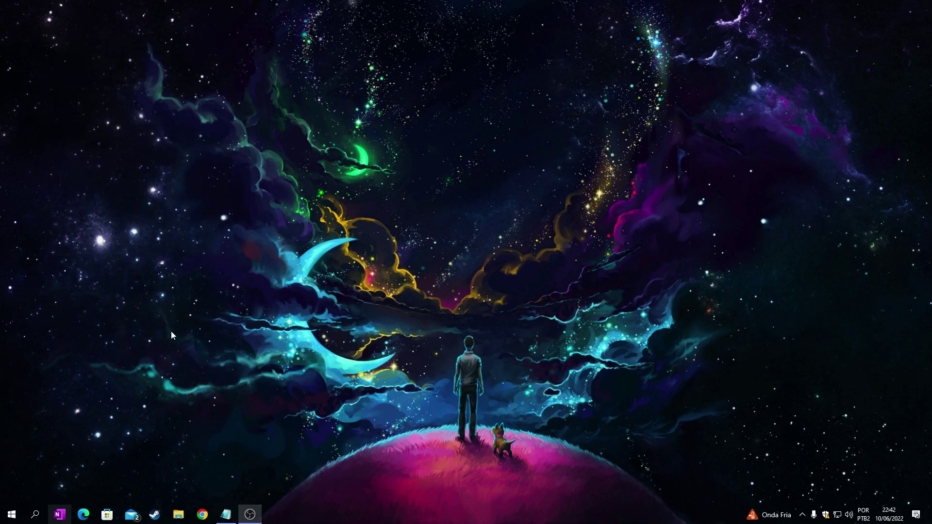
- Open the properties of the HDD (F:) drive from Este Computador in File Explorer
click(12, 514)
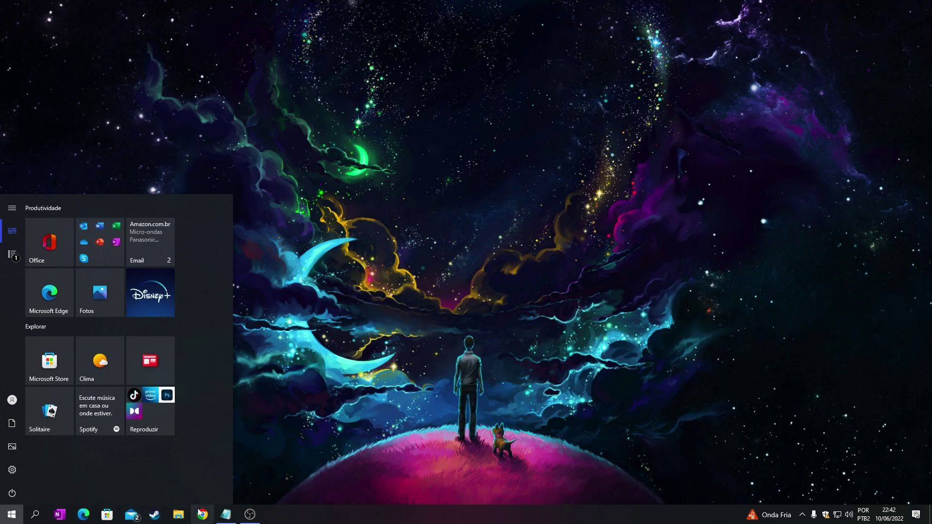
click(185, 515)
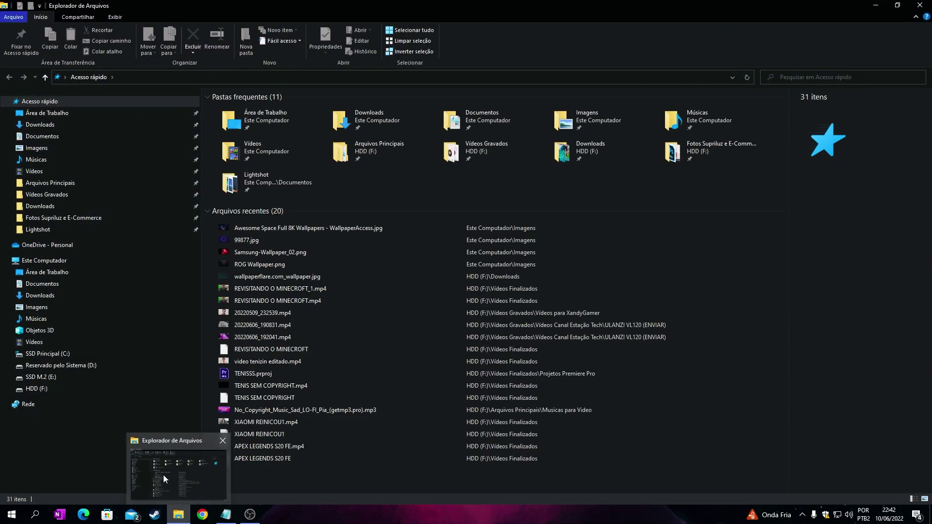
click(43, 260)
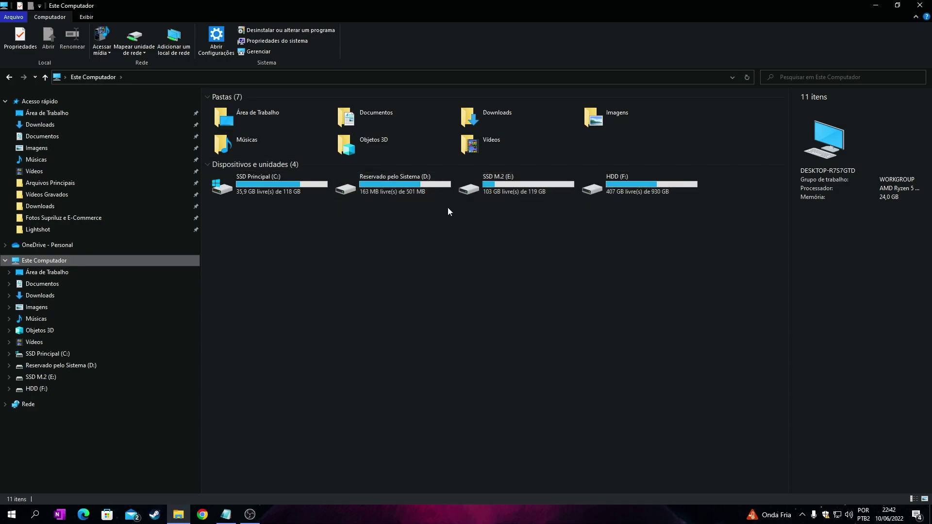
right_click(616, 188)
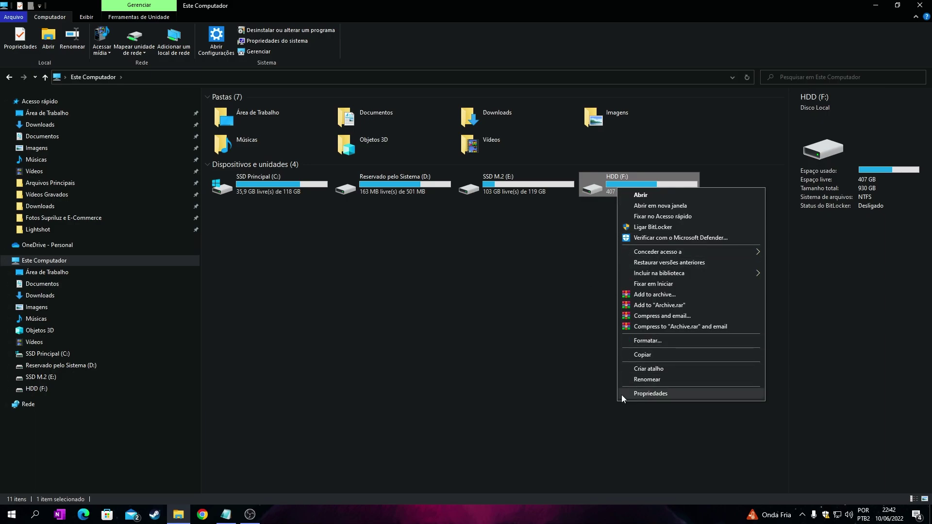
click(650, 394)
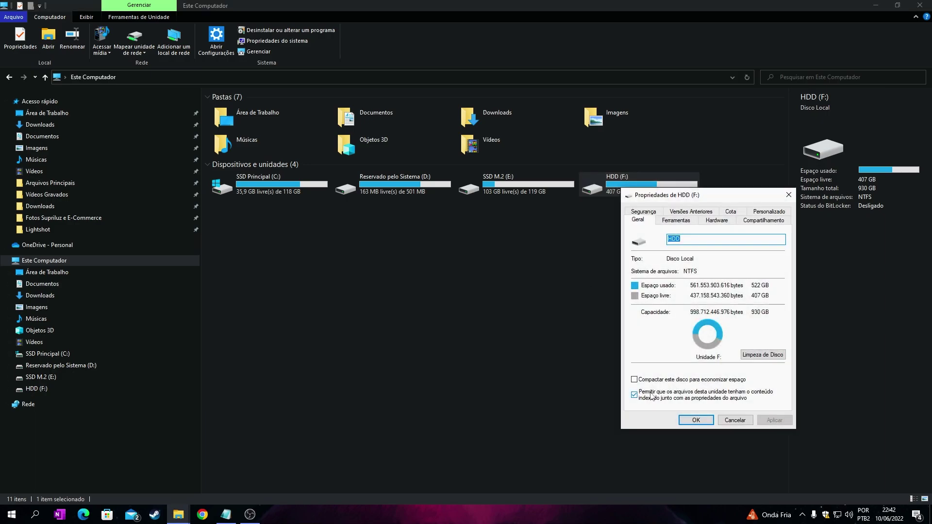
- Open Disk Cleanup for HDD (F:), mark Cache de Sombreador DirectX and Lixeira for deletion, and cancel the cleanup
click(763, 355)
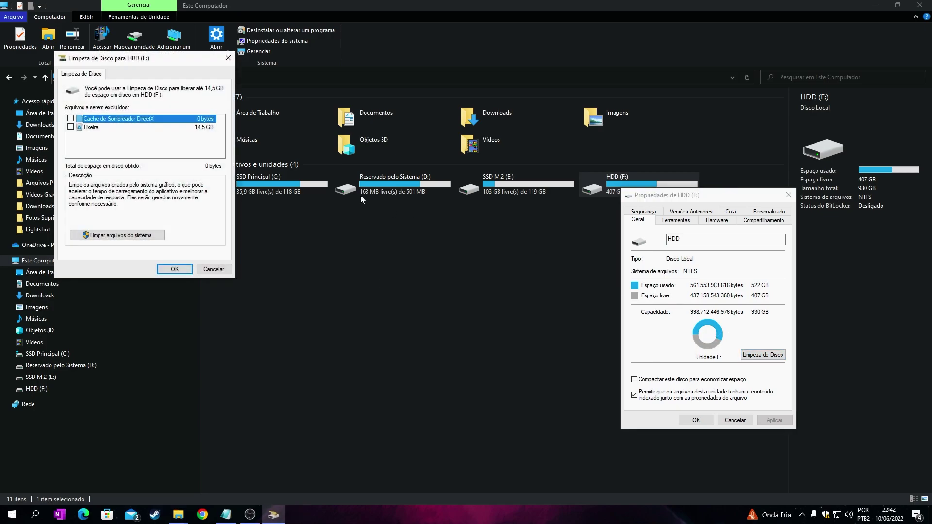
drag(155, 61, 229, 86)
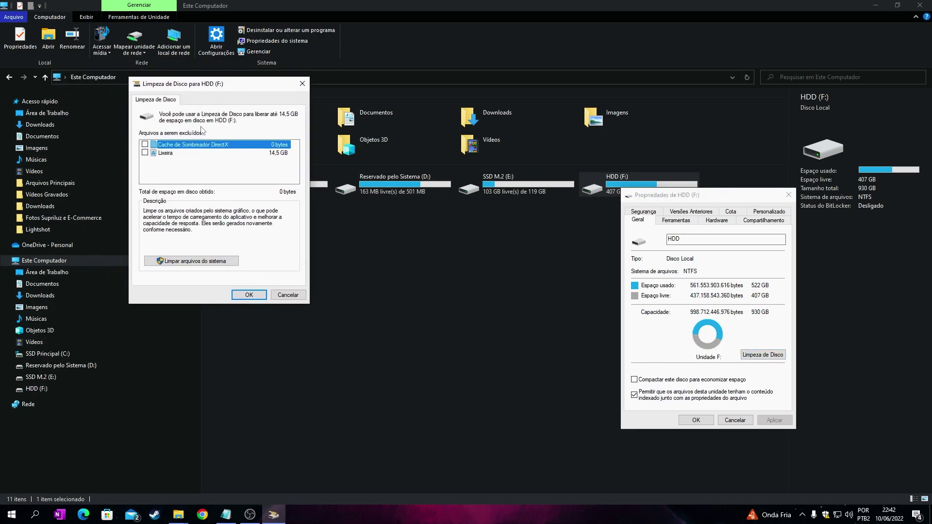
click(167, 153)
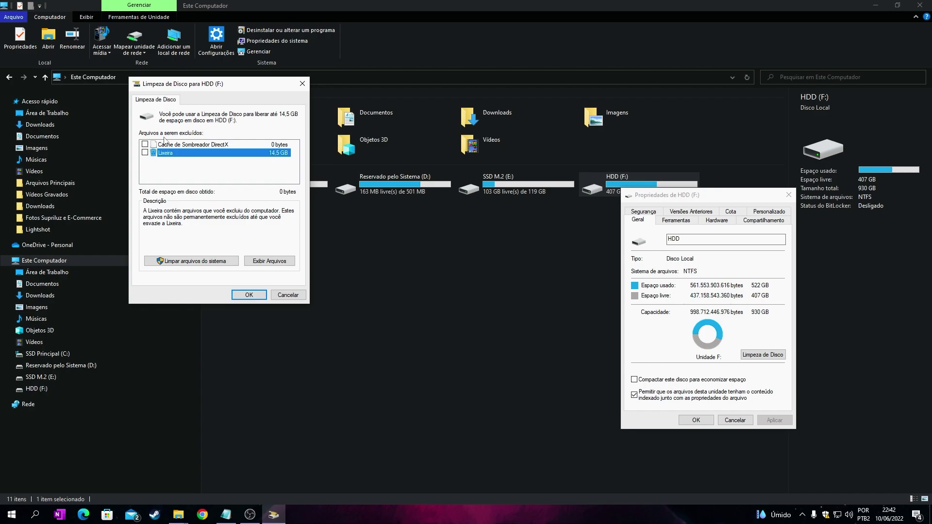
click(145, 152)
click(145, 144)
click(144, 152)
click(145, 144)
click(153, 167)
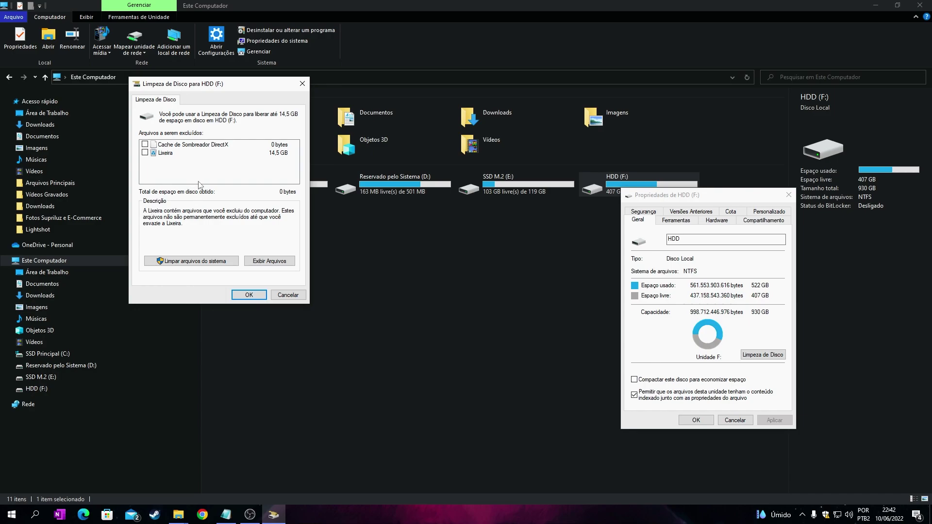
click(145, 145)
click(145, 152)
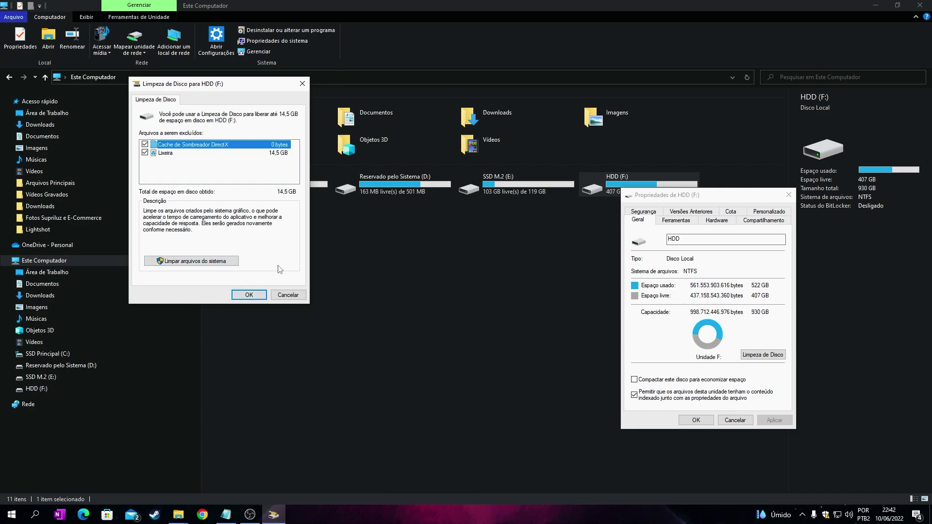
click(281, 297)
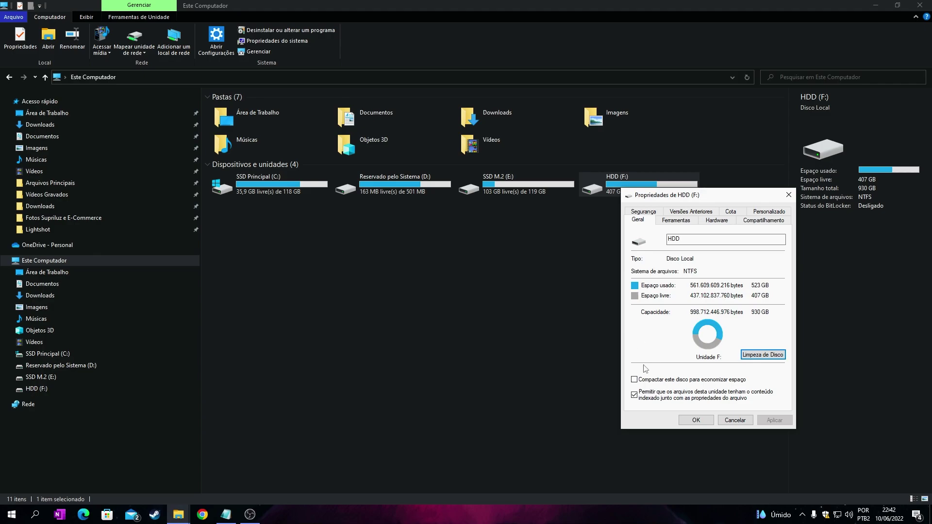
- Toggle the disk compression option on and back off for HDD (F:), and open its drive optimization tool
click(634, 379)
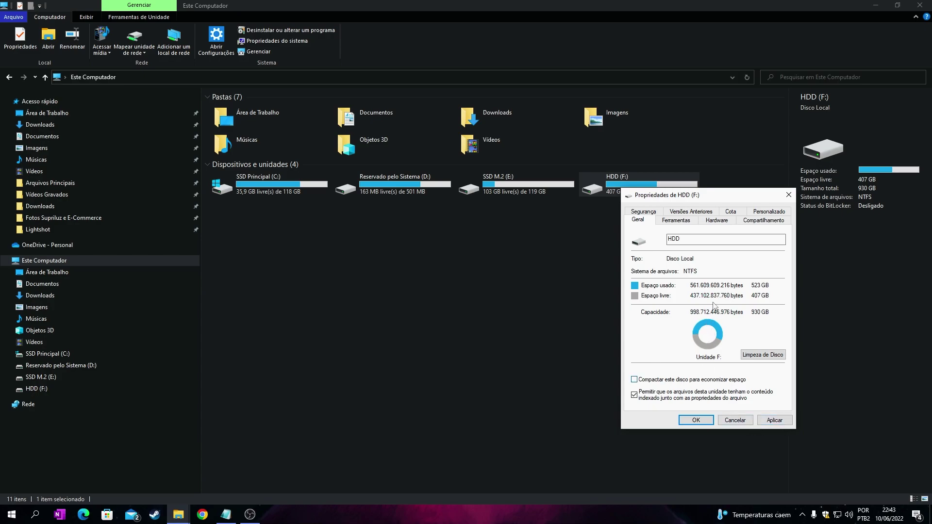
click(674, 380)
click(675, 221)
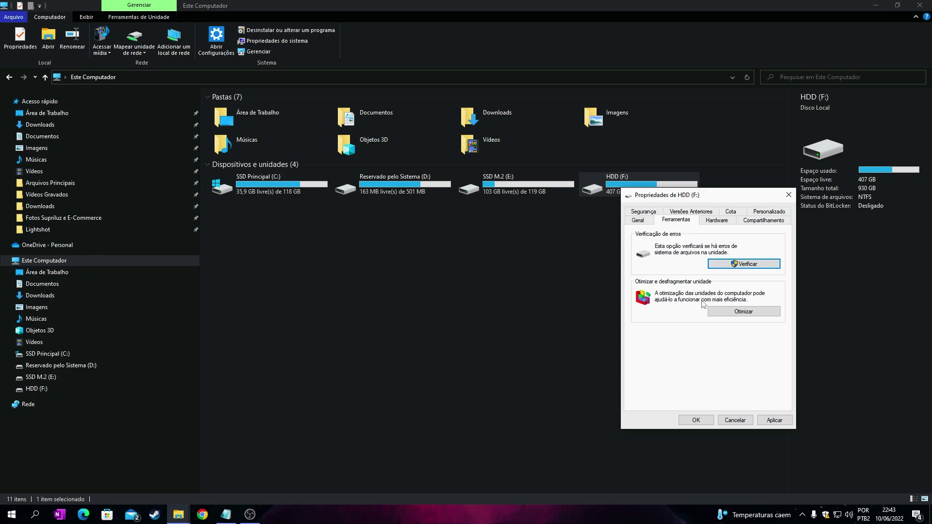
click(743, 311)
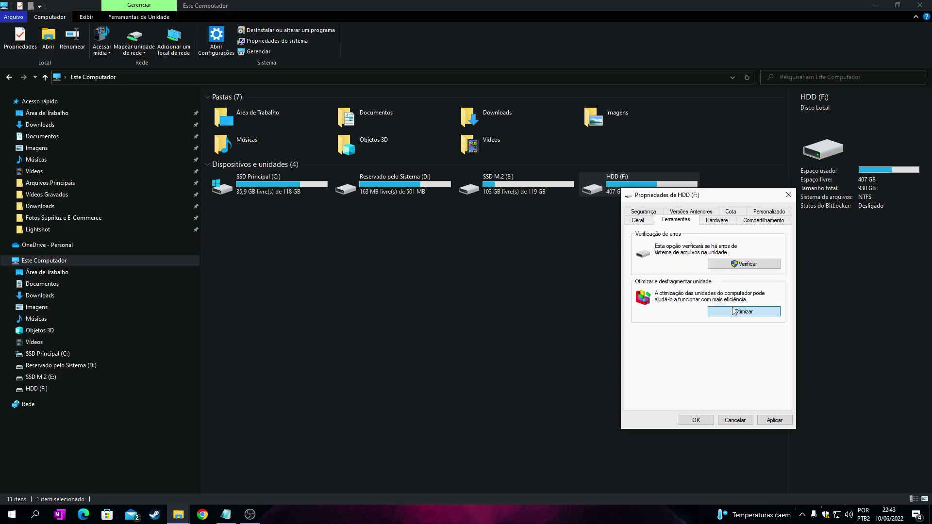
- Inspect the Reservado pelo Sistema and HDD (F:) entries in Otimizar Unidades, and close it along with the drive properties
click(404, 225)
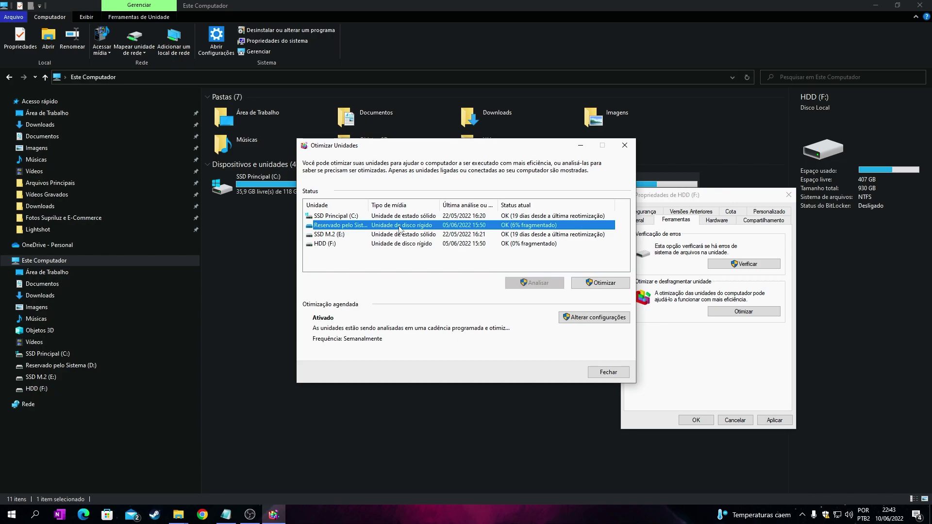
click(397, 244)
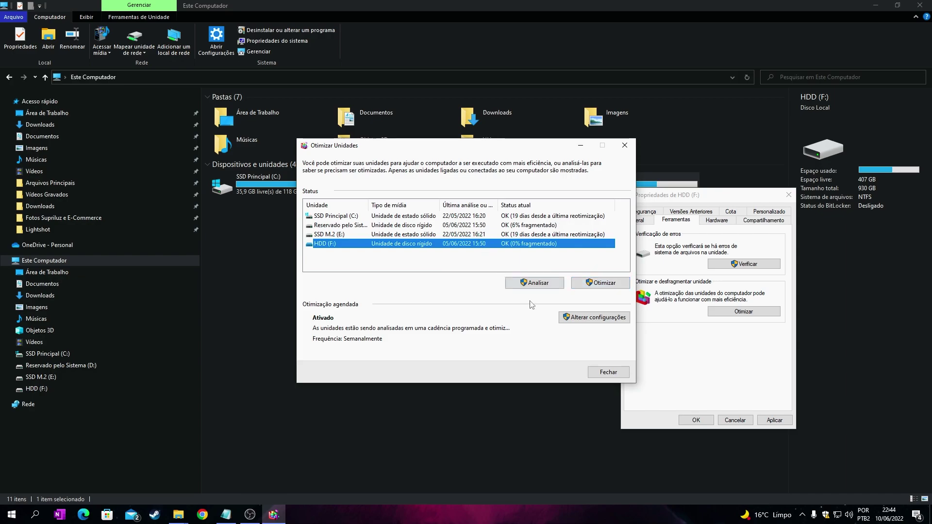
click(607, 372)
click(696, 420)
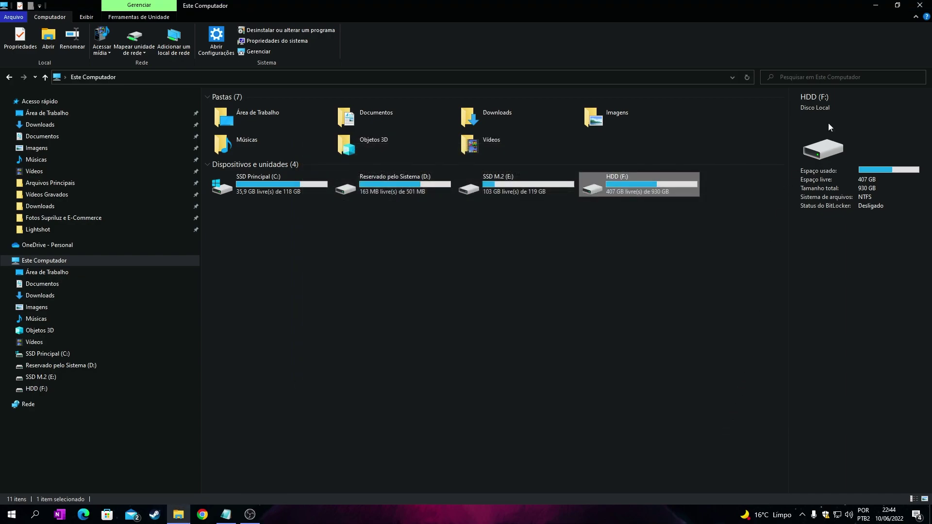